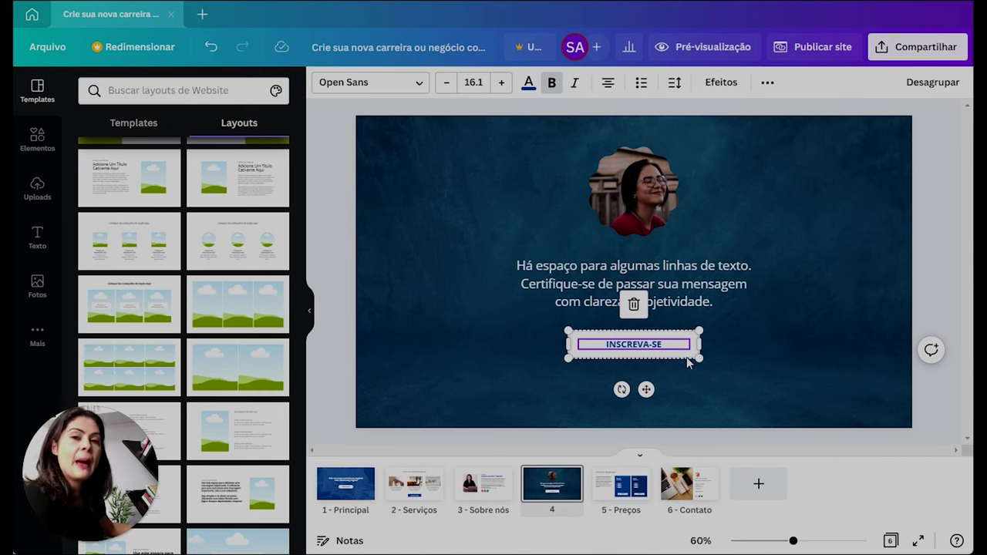
Link the INSCREVA-SE button on page 4 to the document page "5 - Preços"
key(Escape)
click(822, 339)
click(693, 347)
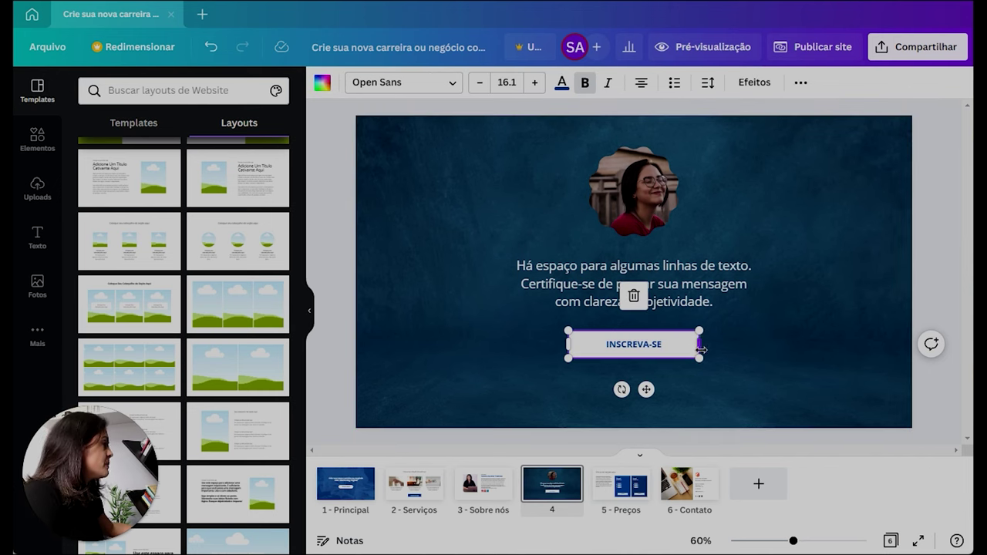
right_click(688, 350)
click(735, 489)
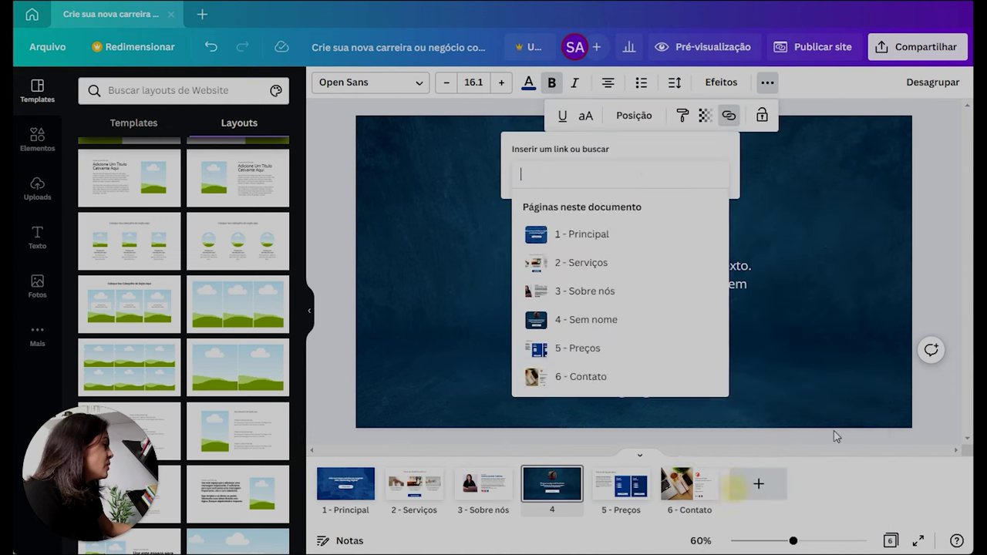
drag(725, 368, 728, 408)
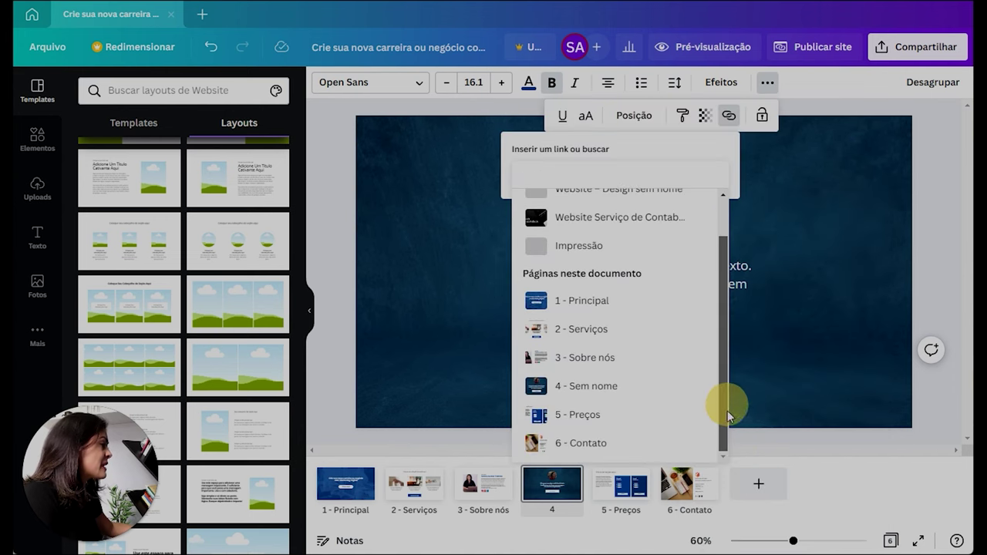
click(584, 416)
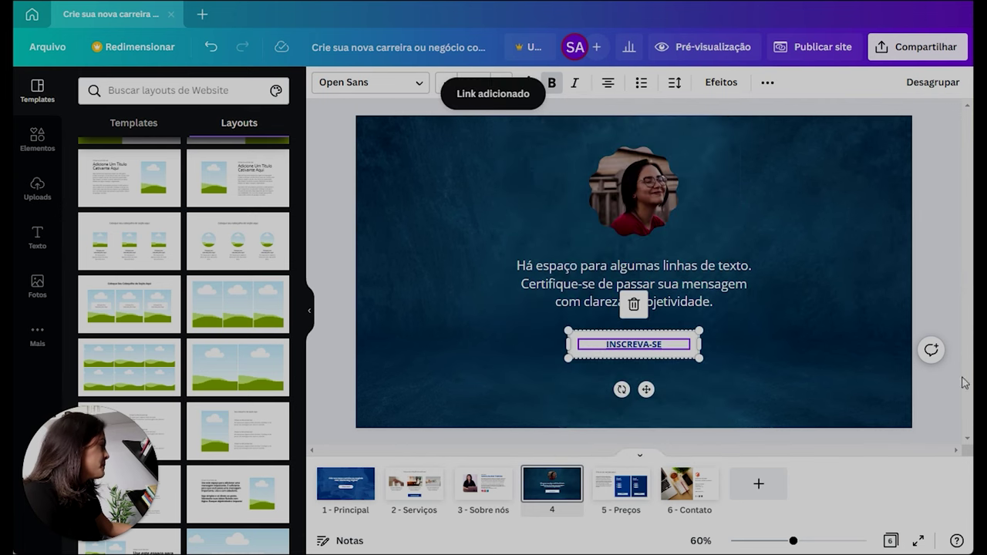
Change the call-to-action button text on the Serviços page to "Preços"
scroll(927, 265, up, 2)
scroll(927, 265, up, 2)
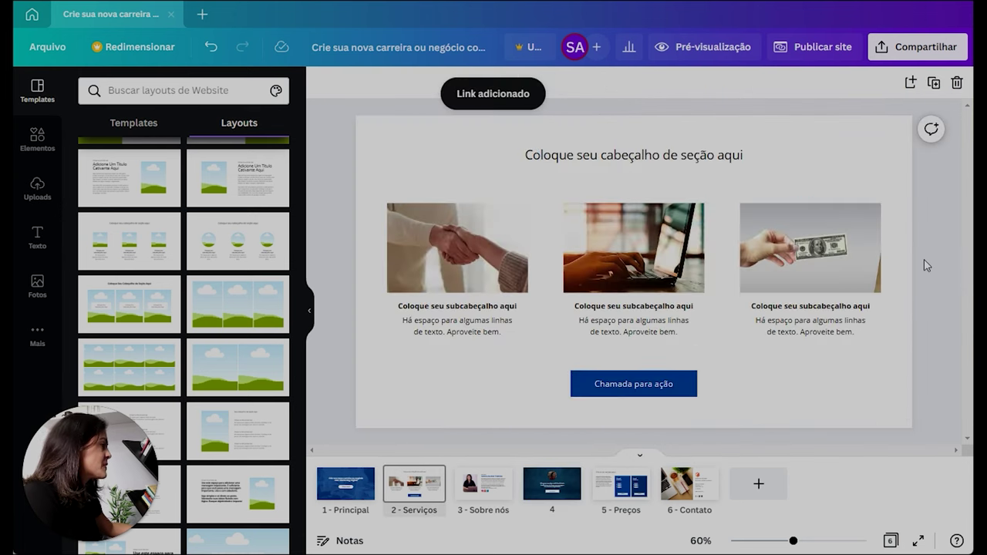
click(652, 382)
click(641, 384)
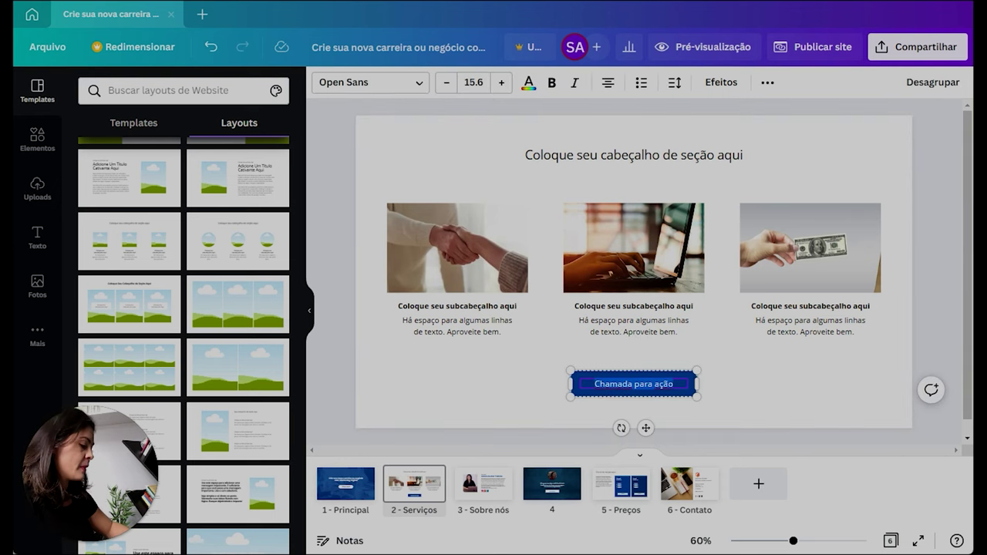
text(In)
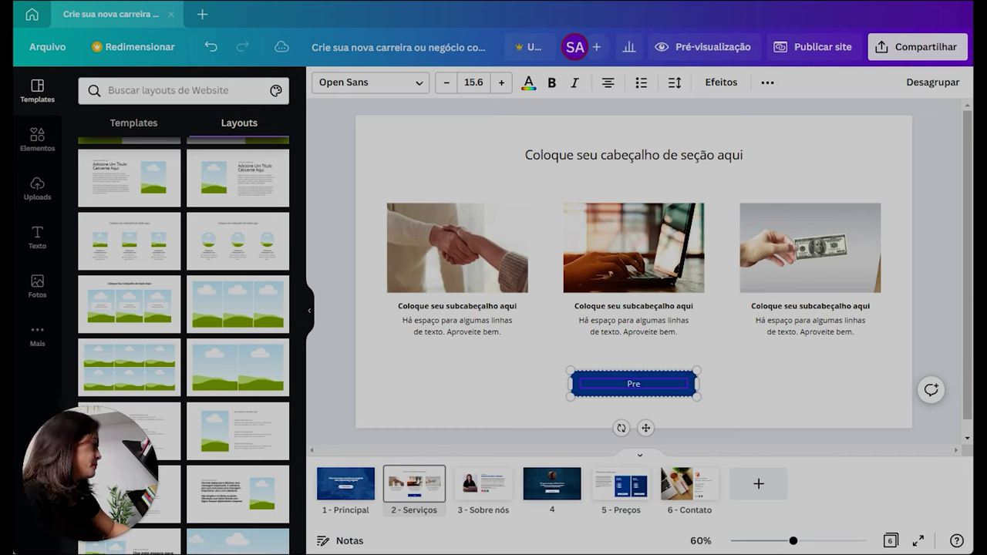
text(ços)
click(768, 394)
Link the Preços button on the Serviços page to the document page "5 - Preços"
click(676, 384)
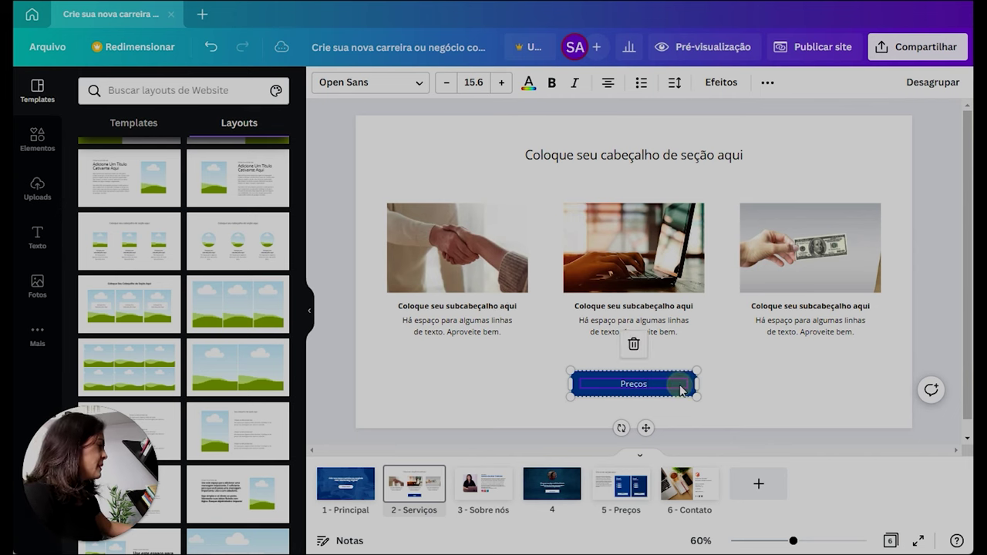
right_click(677, 385)
click(741, 502)
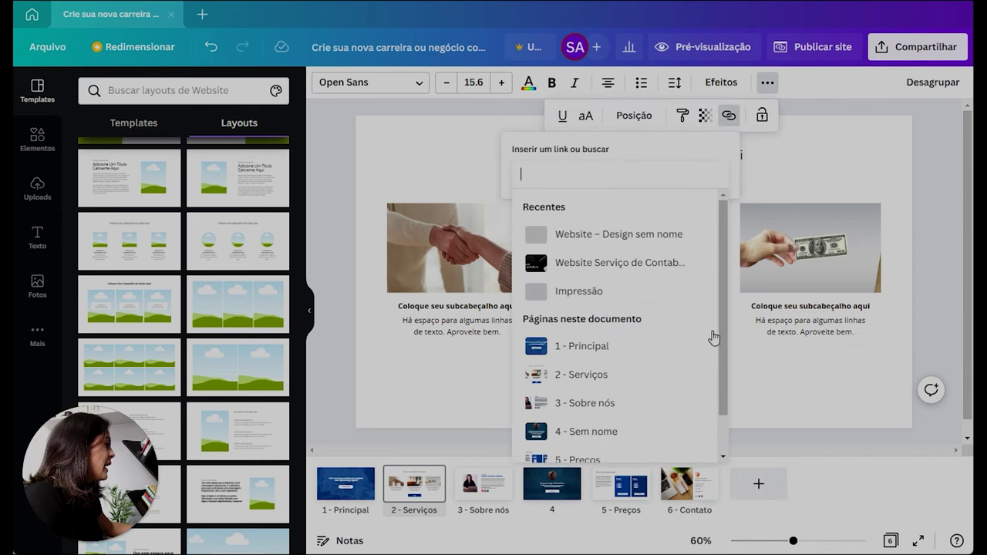
scroll(610, 421, down, 1)
click(593, 415)
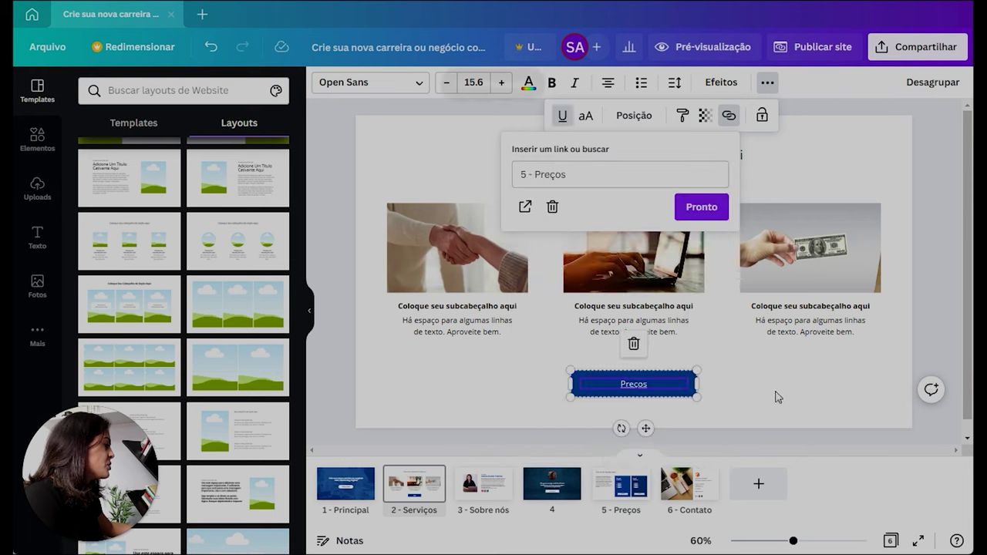
click(780, 384)
Link the white button shape behind "Clique aqui" on the Principal page to the page "5 - Preços"
scroll(842, 382, up, 1)
click(674, 301)
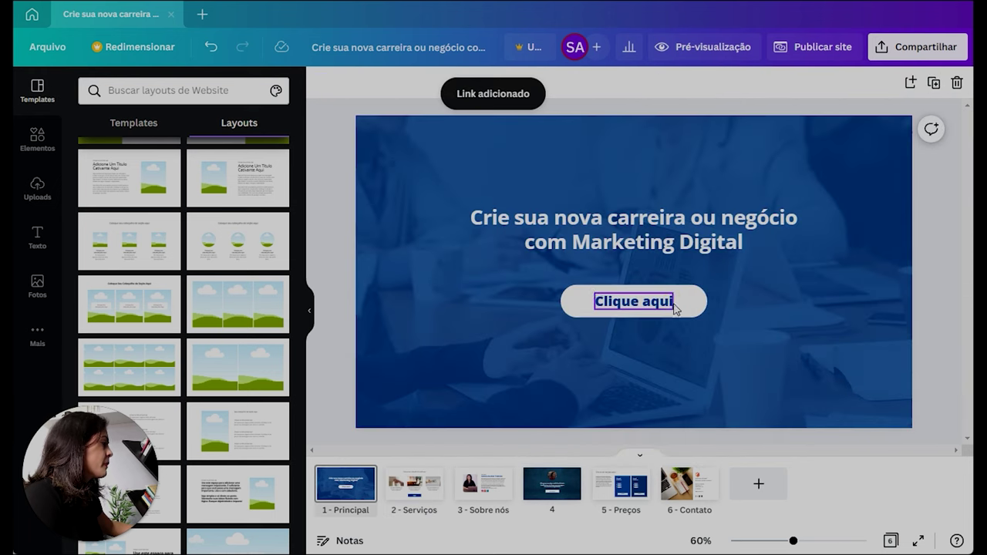
click(690, 299)
right_click(690, 298)
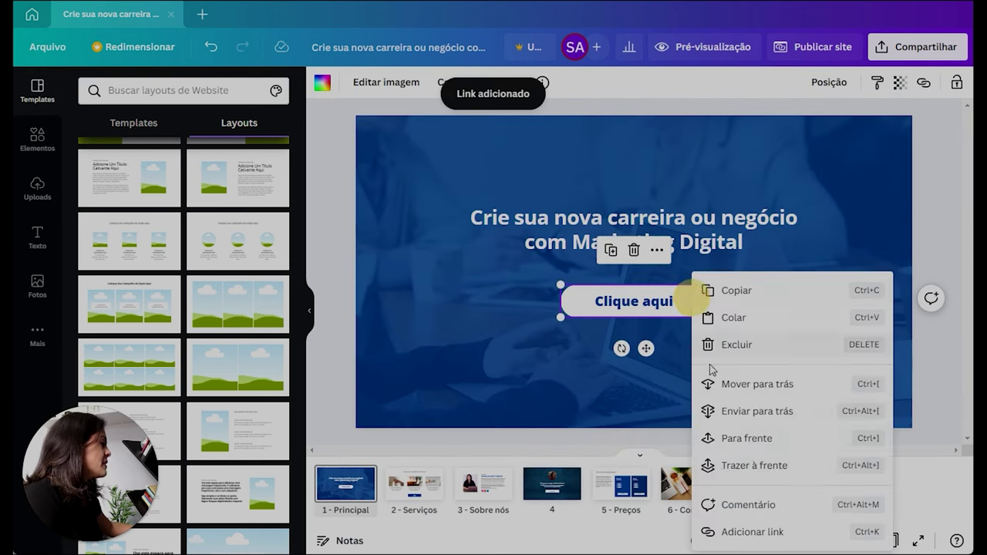
click(739, 529)
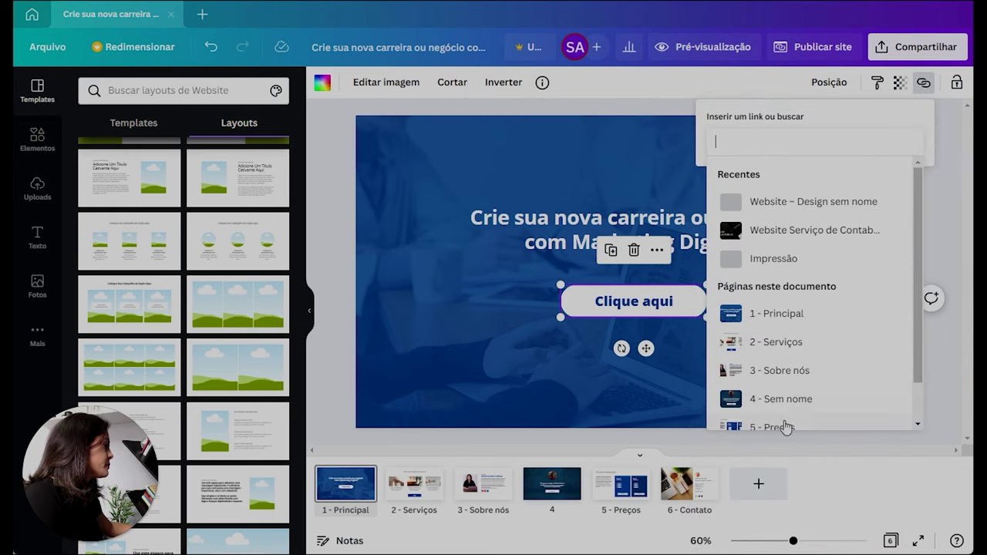
scroll(802, 421, down, 2)
click(810, 381)
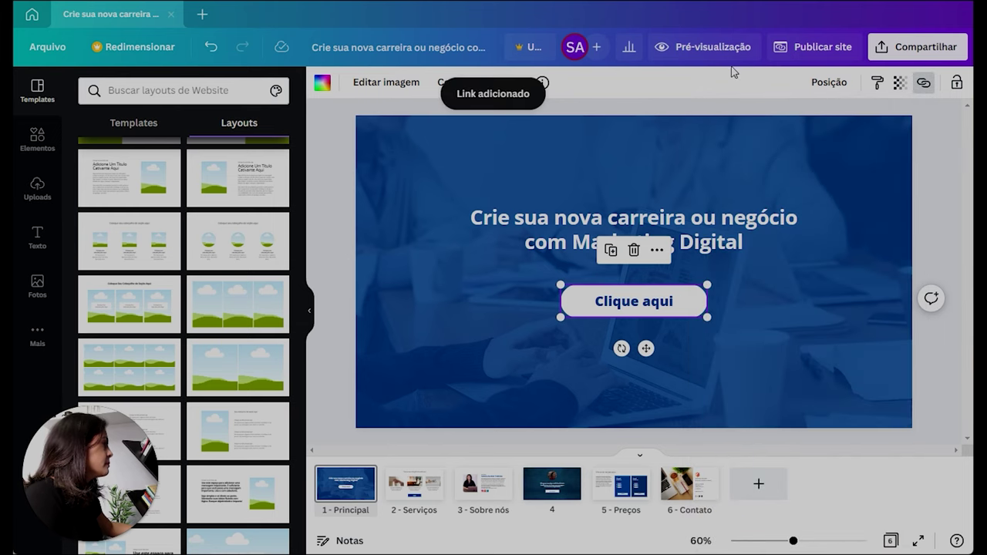
Preview the site and test the "Clique aqui" button and the Sobre nós, Contato and Principal navigation links
click(713, 46)
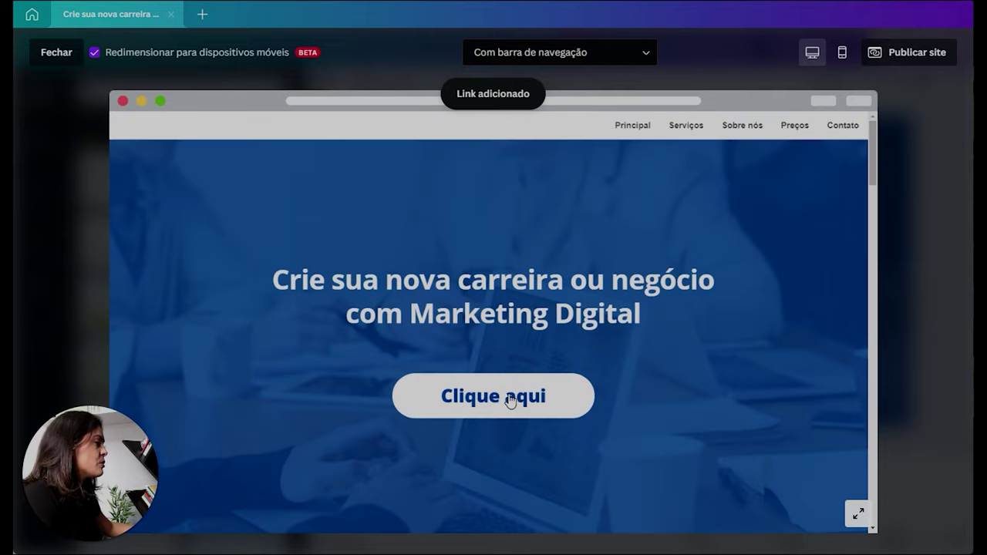
click(509, 398)
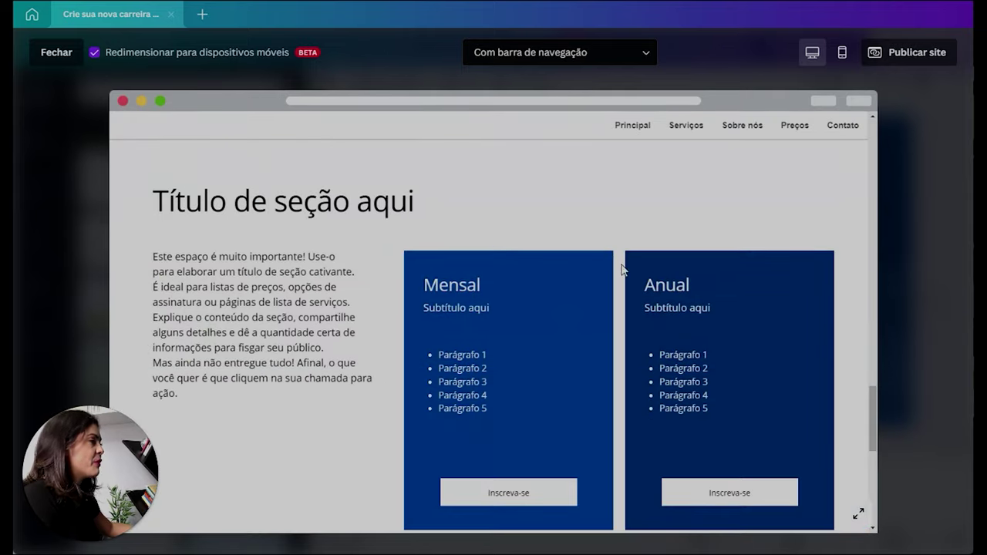
click(752, 128)
click(846, 131)
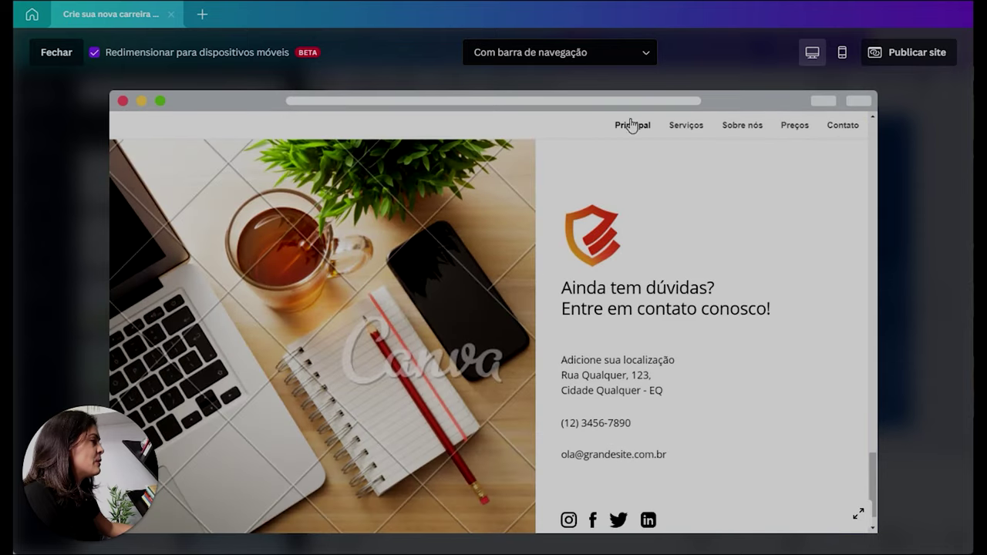
click(634, 123)
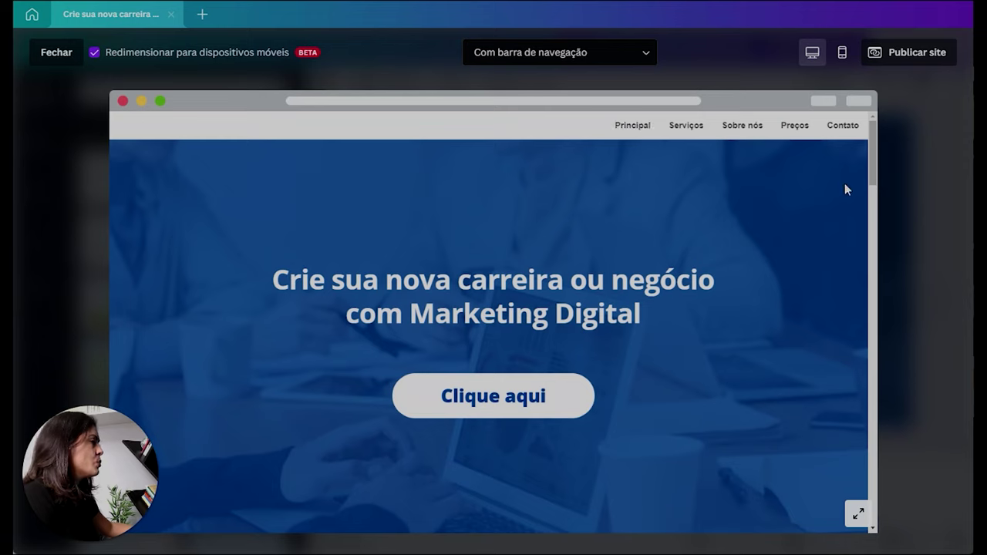
Compare the site's phone preview with resizing for mobile devices turned off and on, leaving it on
click(94, 52)
click(95, 53)
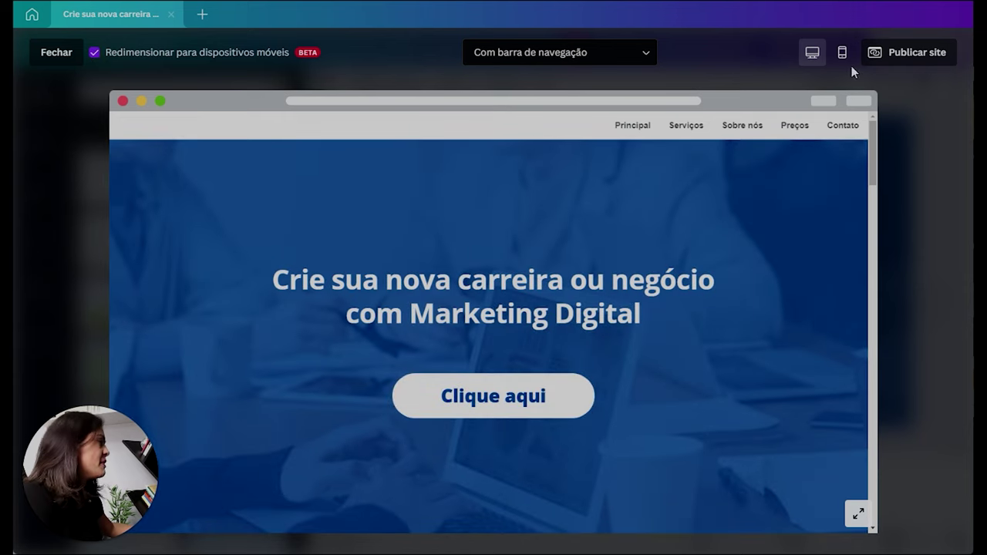
click(844, 54)
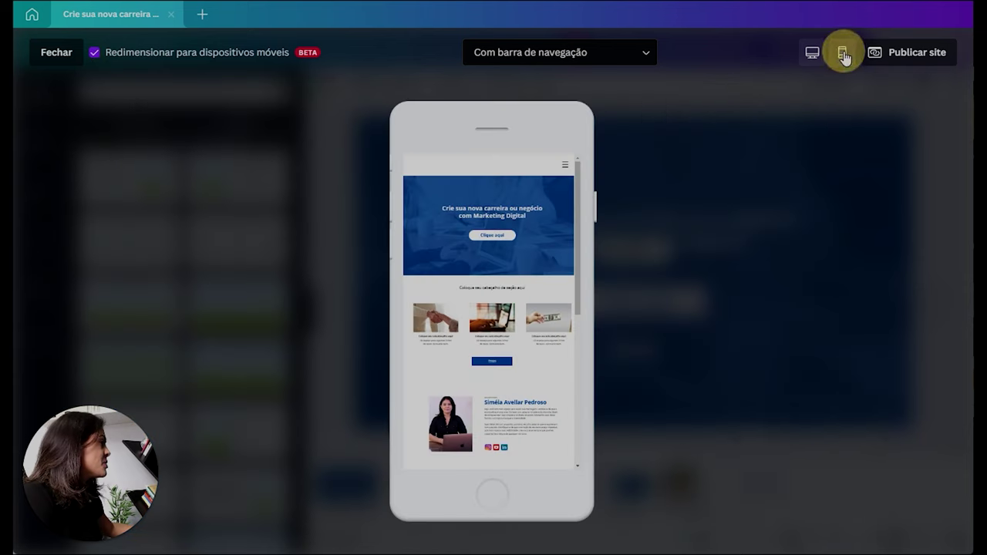
drag(577, 205, 577, 162)
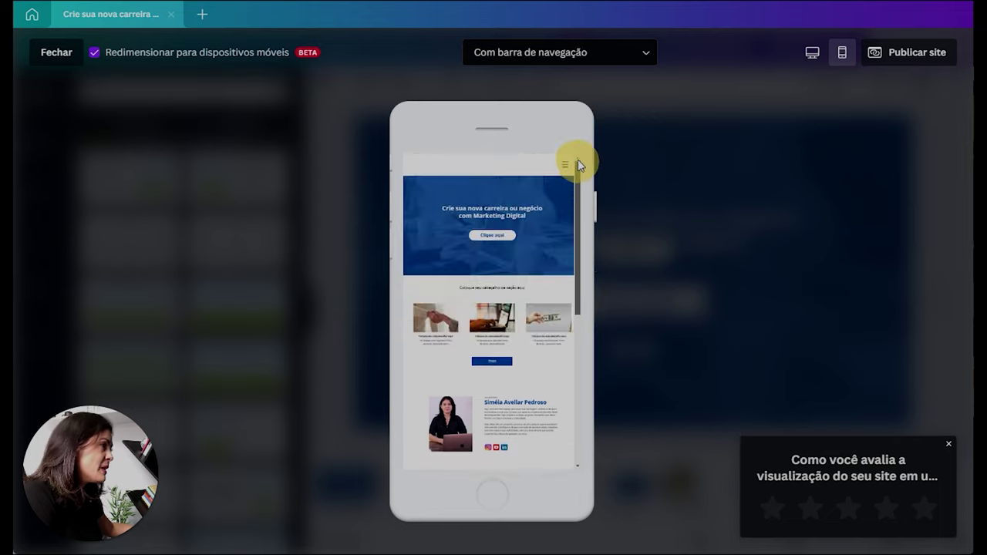
click(95, 53)
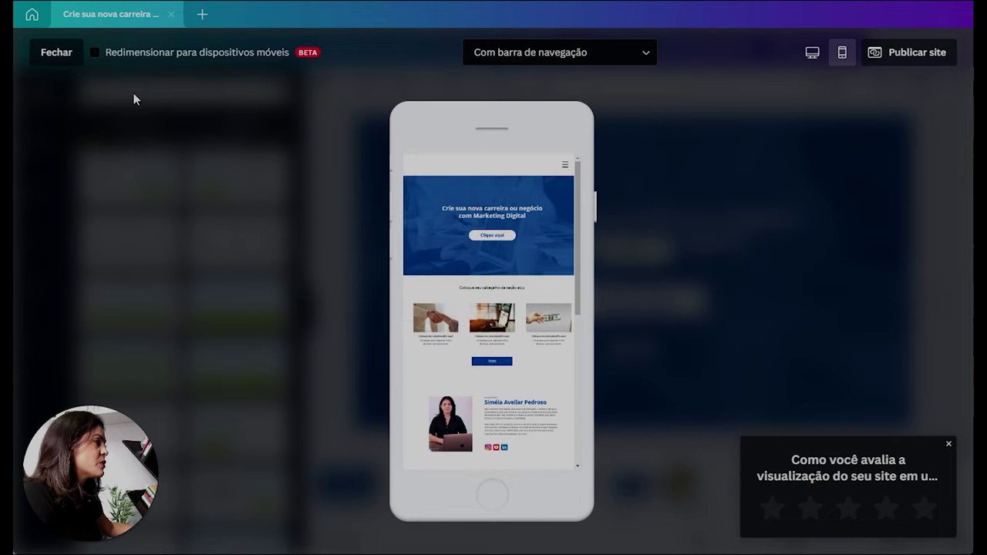
click(101, 54)
drag(578, 193, 584, 150)
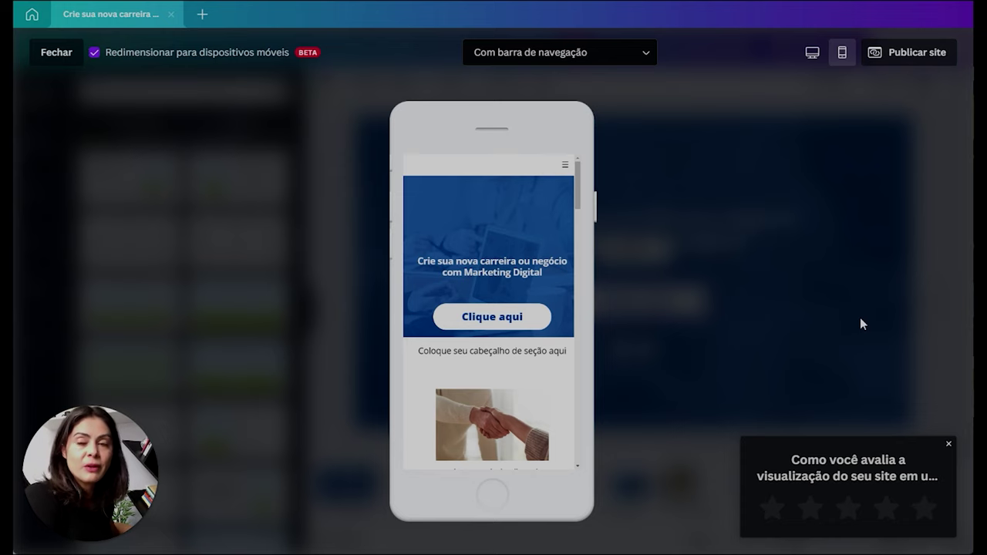
Test the Preços link in the phone preview's navigation, then check the desktop preview and close it
click(566, 168)
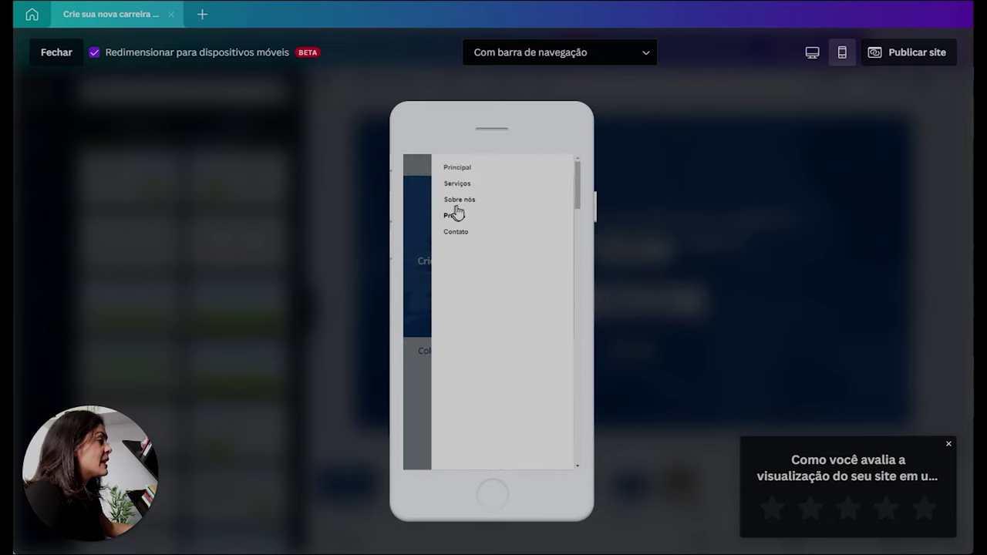
click(456, 218)
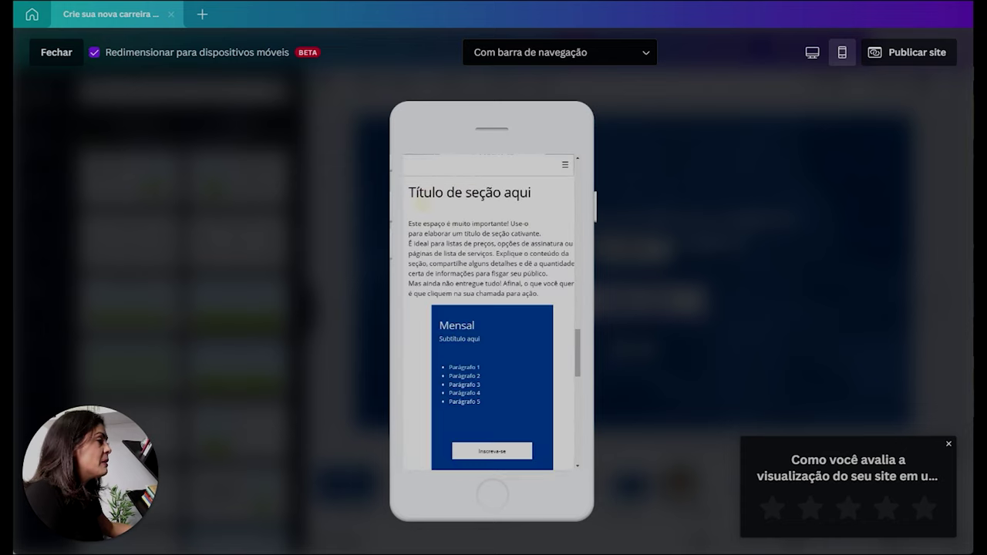
mouse_move(578, 337)
mouse_down()
mouse_move(572, 448)
mouse_move(577, 347)
mouse_up()
click(812, 52)
drag(874, 173, 872, 202)
key(Escape)
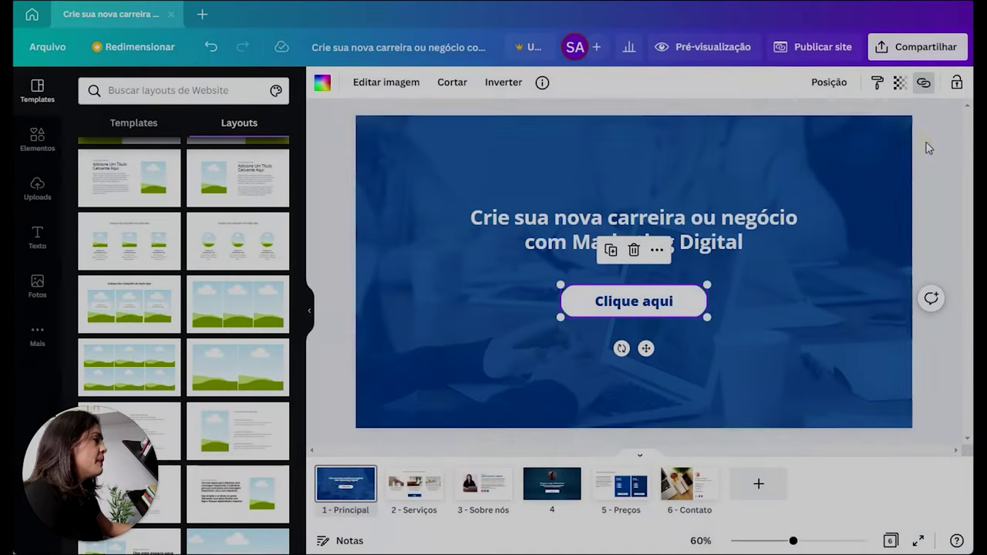
Examine the site's Insights, covering views by País and Dispositivo, Tráfego and Engajamento, and close them
click(629, 47)
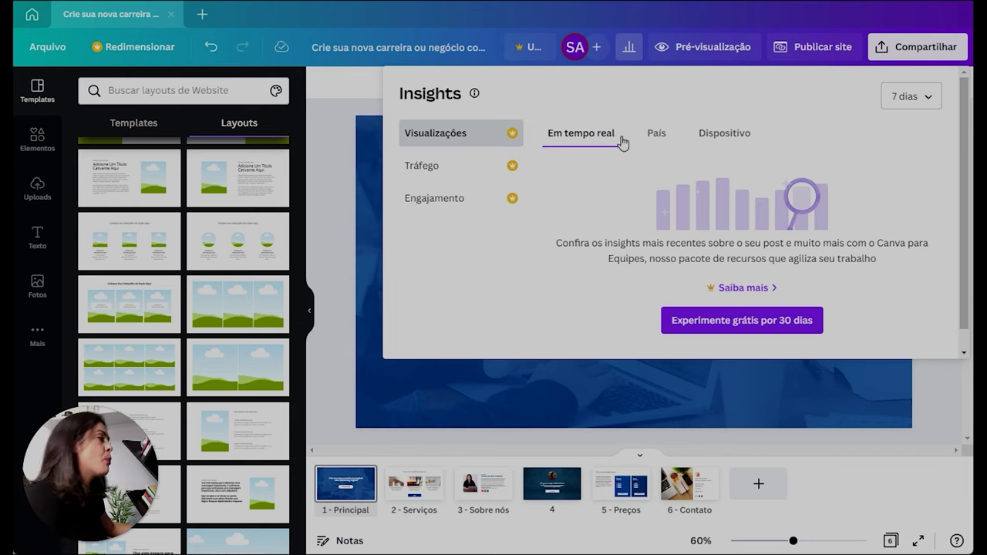
click(657, 135)
click(739, 142)
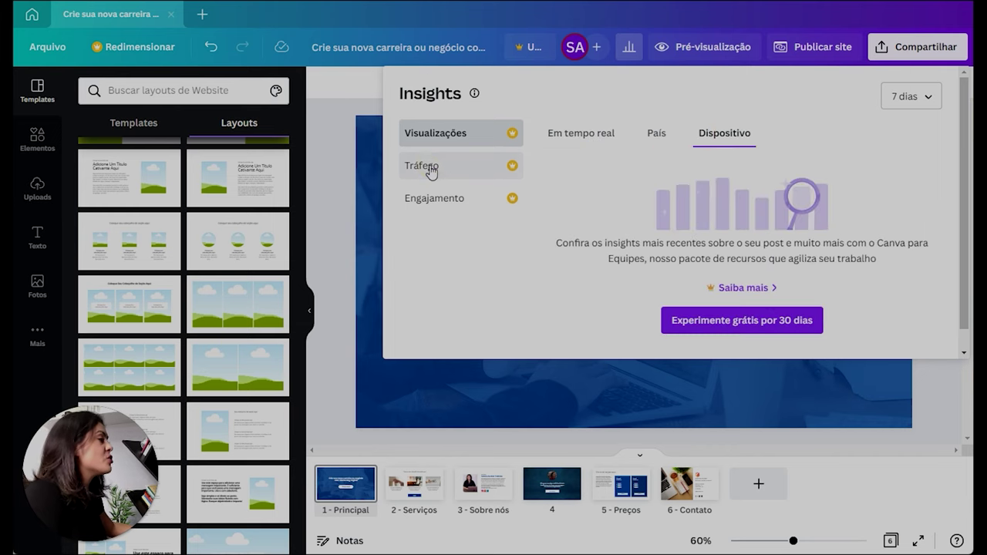
click(430, 168)
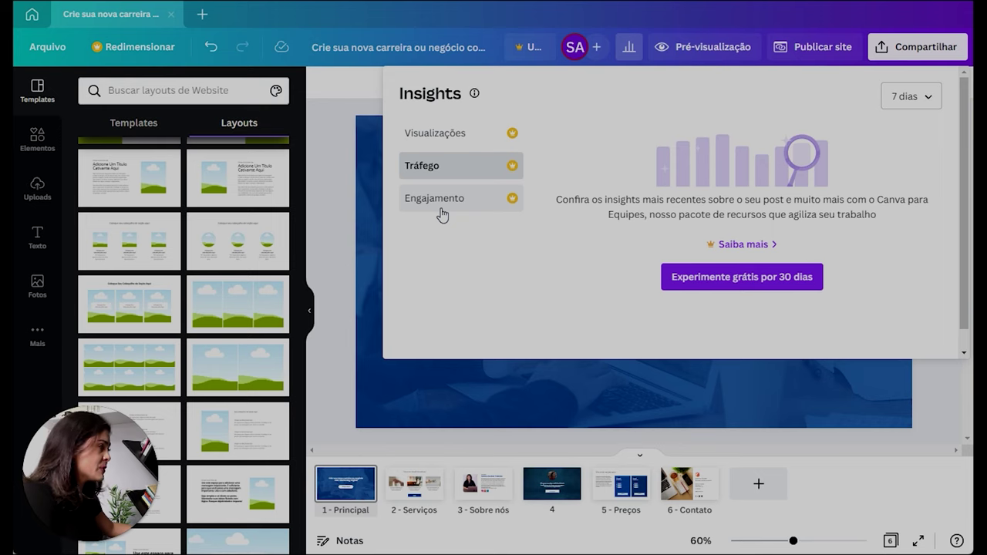
click(441, 212)
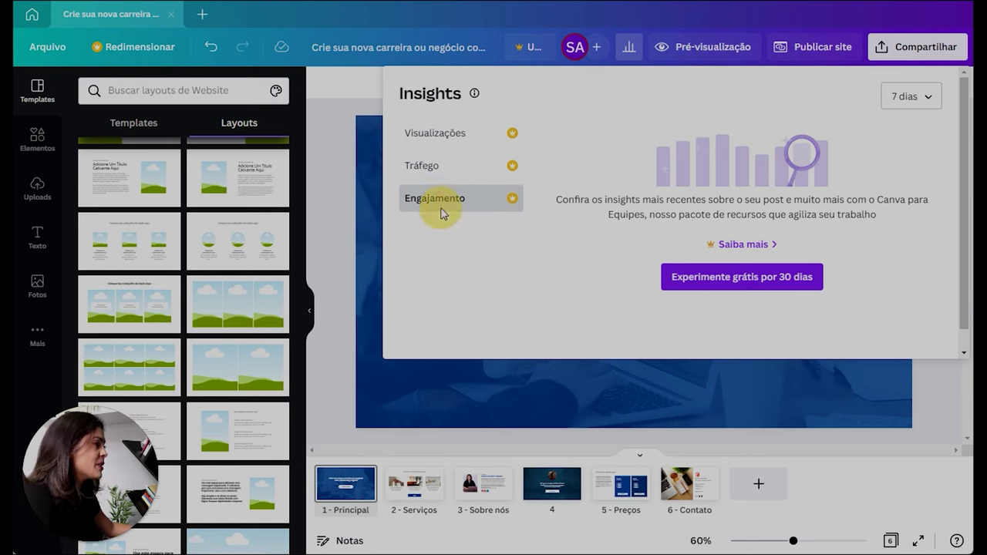
click(337, 223)
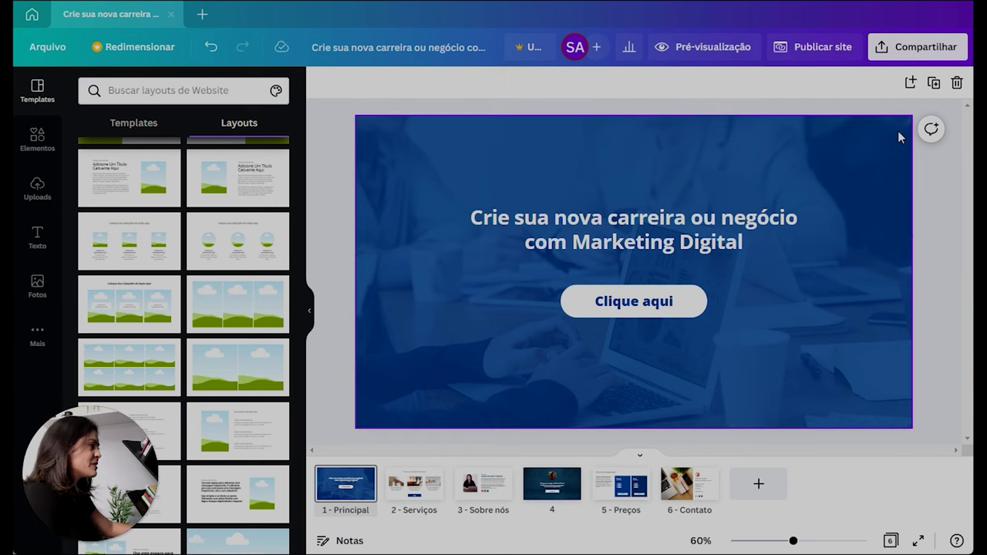
click(929, 213)
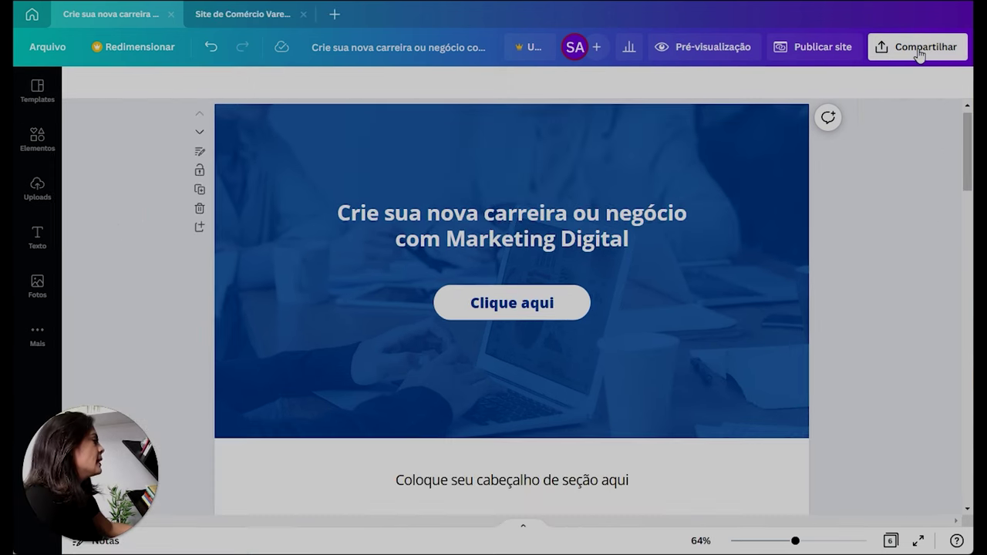
Start publishing the design as a website and check the navigation bar options, keeping Com barra de navegação
click(920, 47)
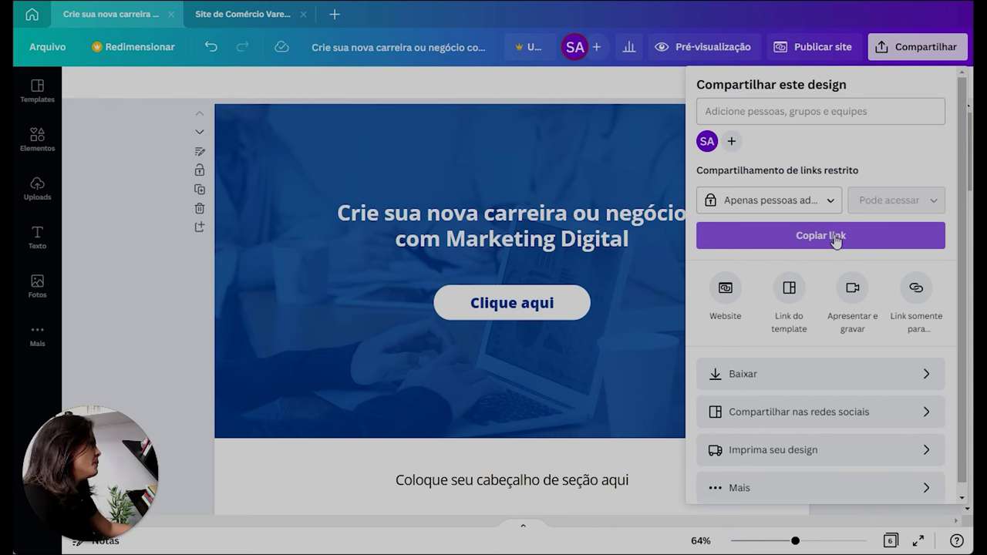
click(726, 293)
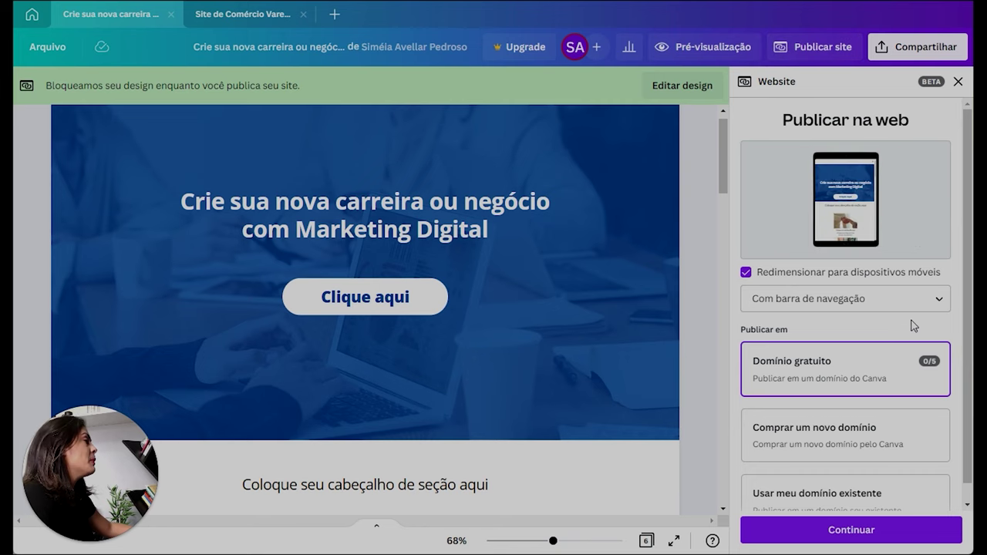
click(831, 306)
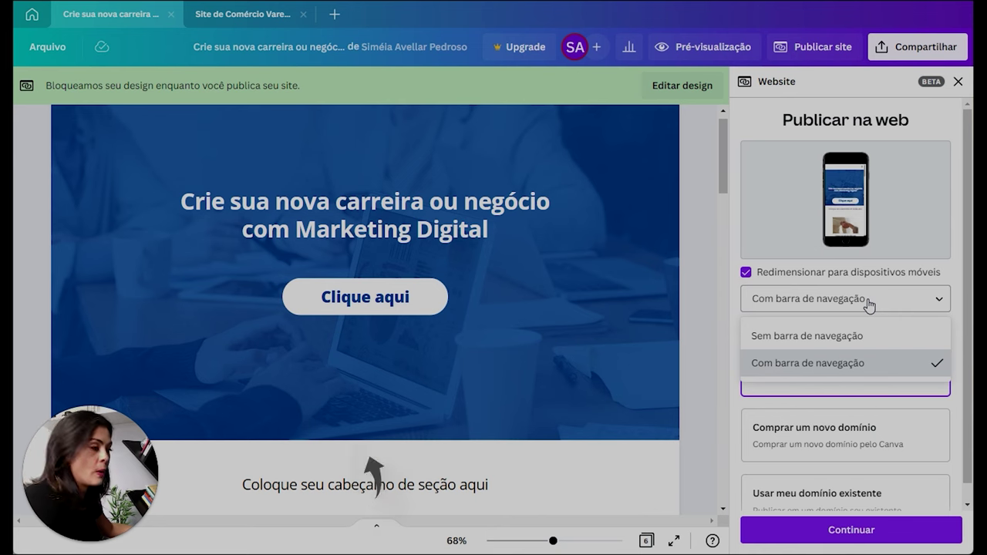
click(870, 305)
Compare the domain options for publishing the site and continue with Domínio gratuito
scroll(869, 309, down, 1)
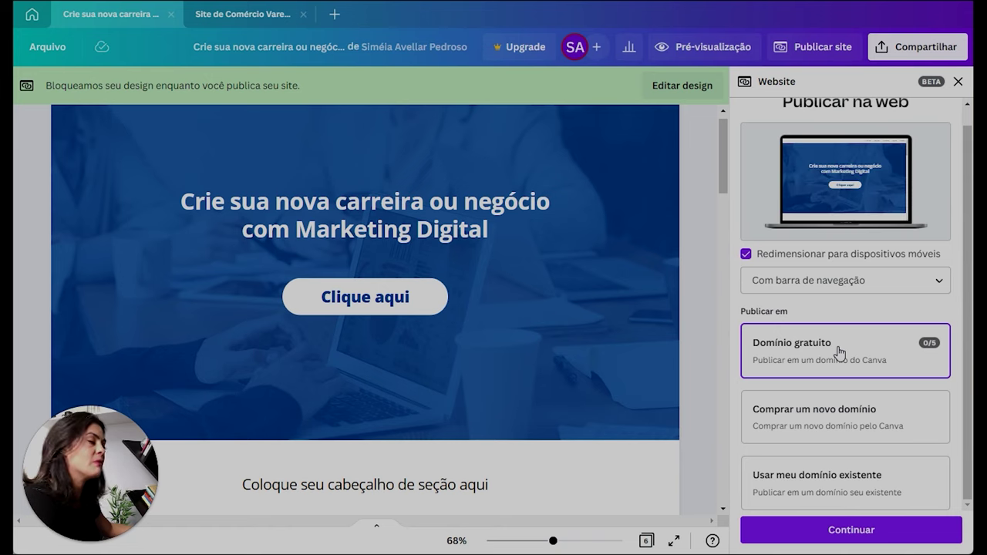
click(833, 408)
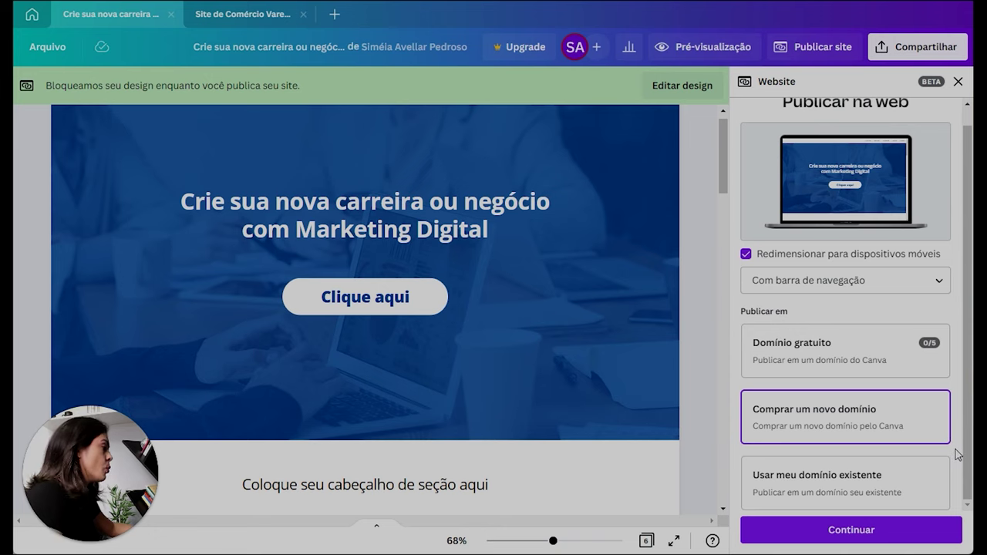
click(814, 483)
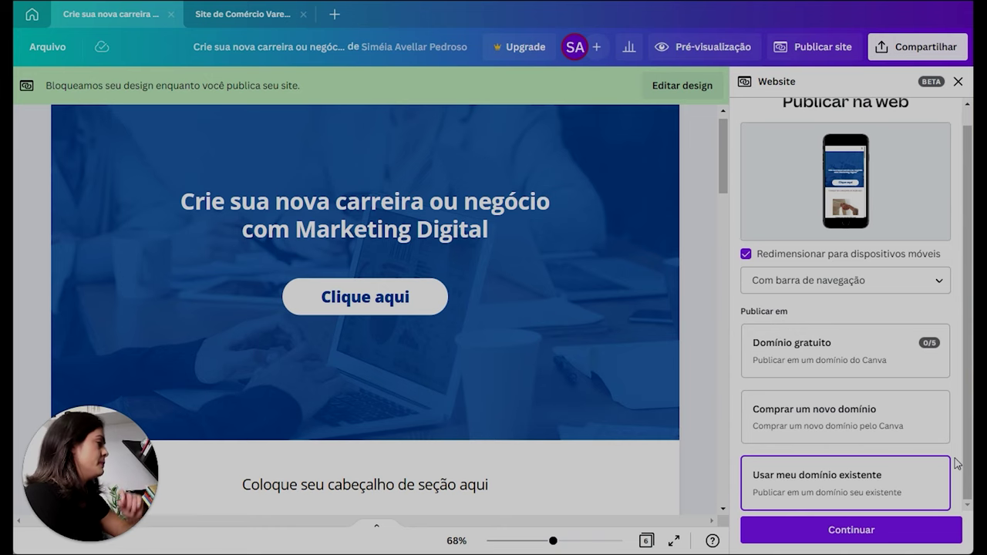
click(821, 339)
click(823, 417)
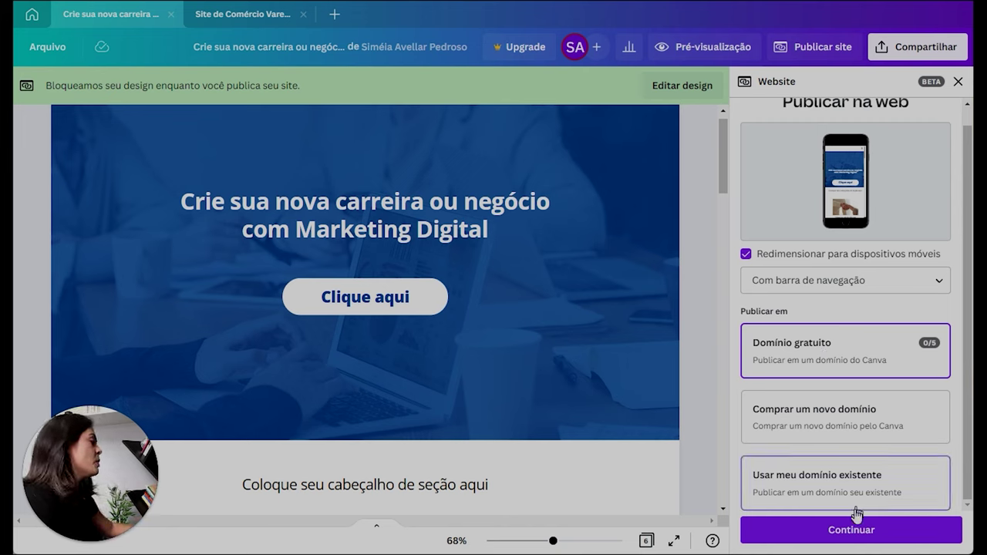
click(853, 532)
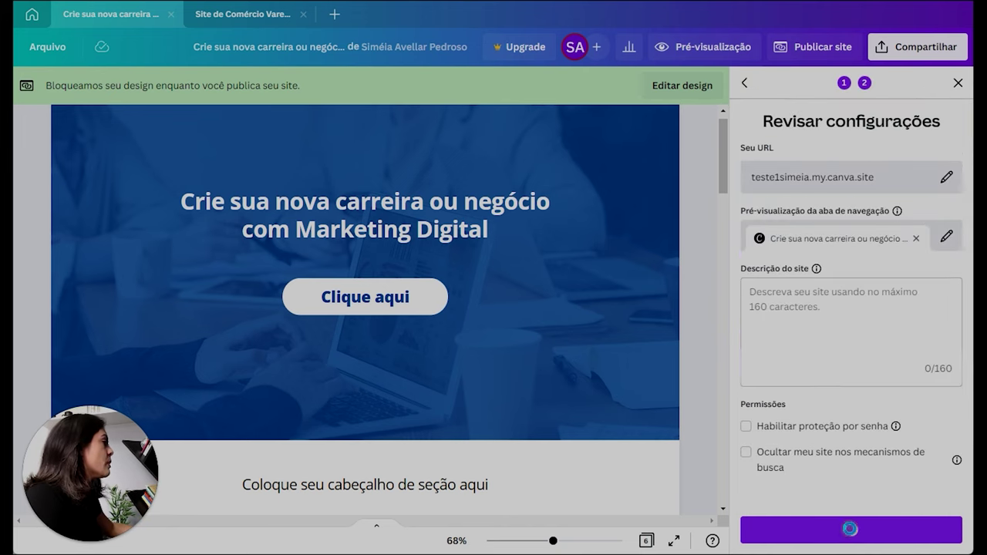
Open the site URL for editing and set the browser tab title to "Escola de Negócio Digitais"
click(946, 177)
click(793, 178)
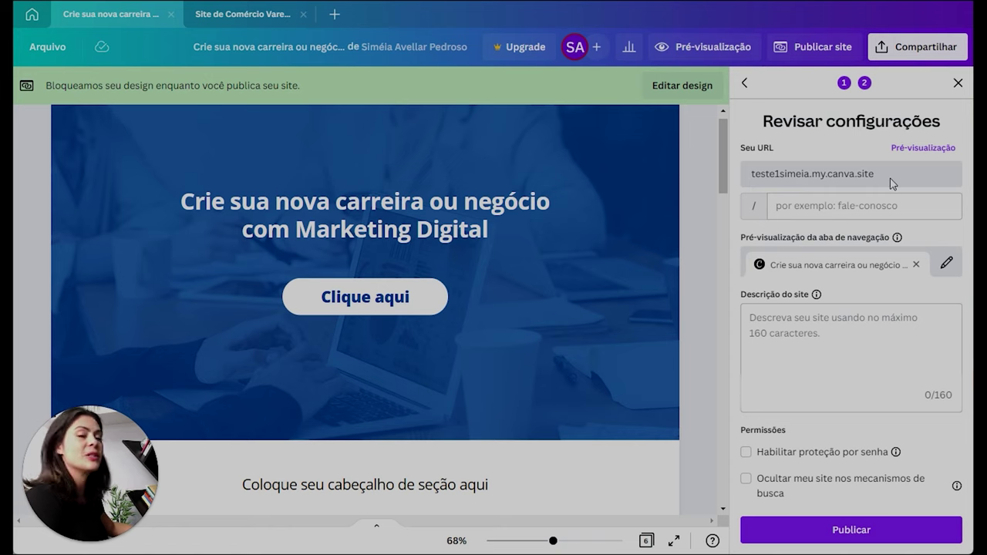
click(947, 263)
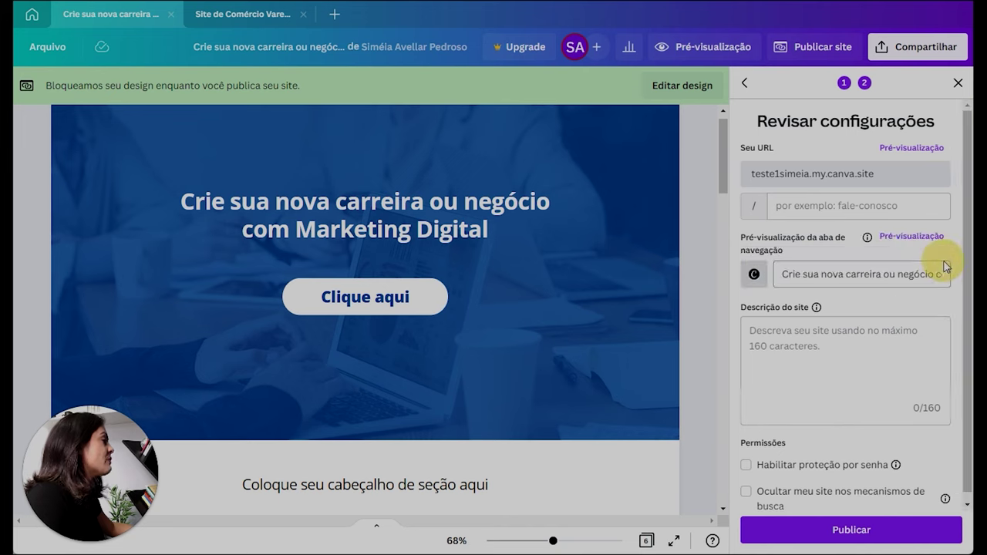
triple_click(810, 275)
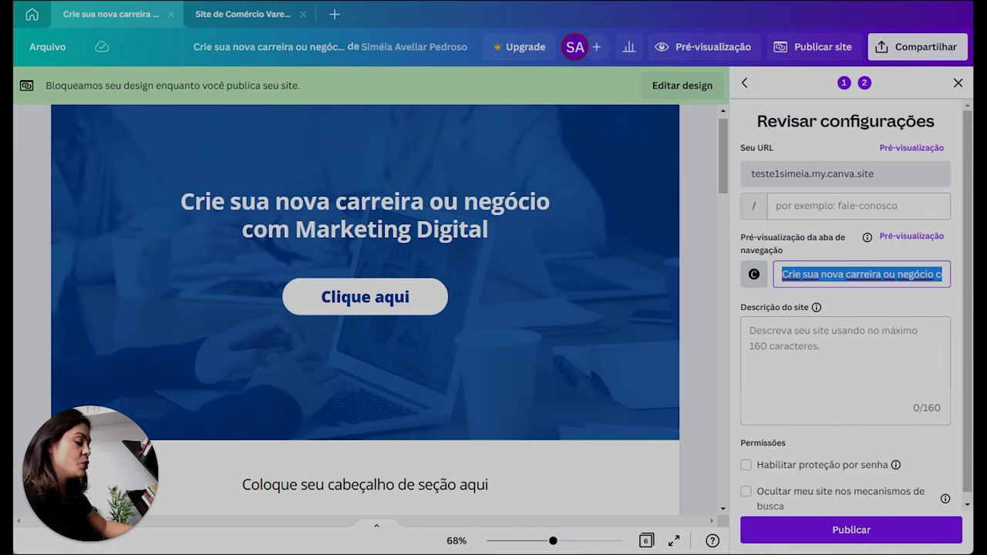
text(Escola de Negóciod Digitais)
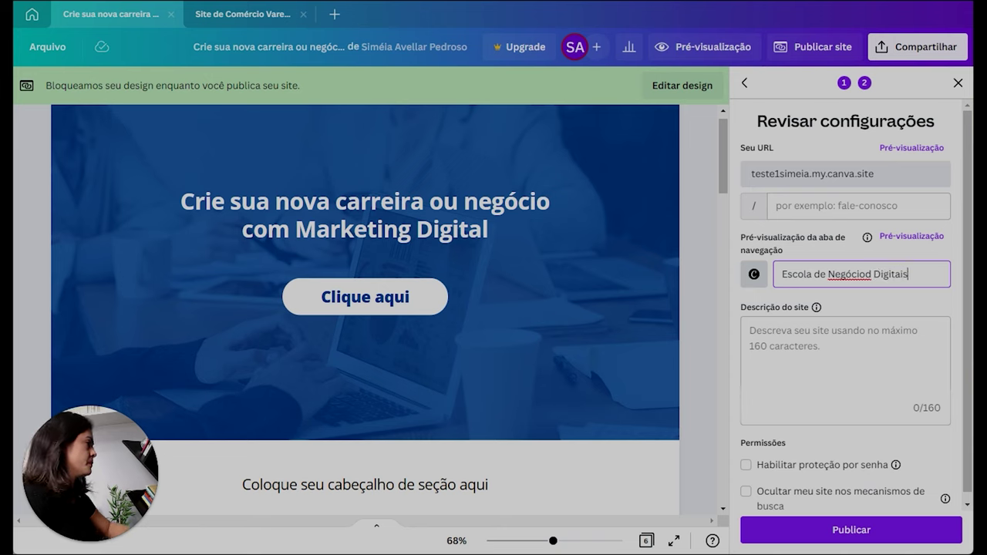
click(871, 274)
key(BackSpace)
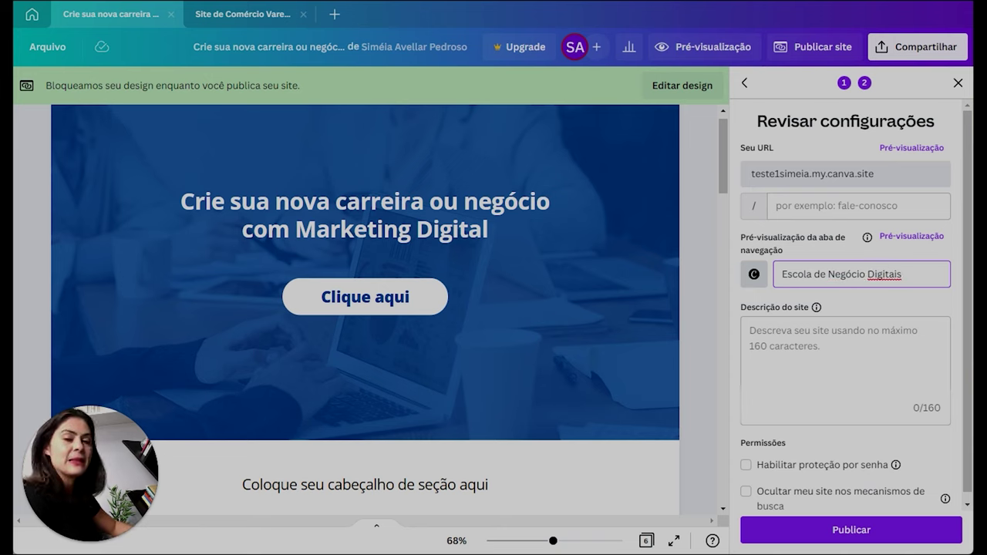
click(897, 236)
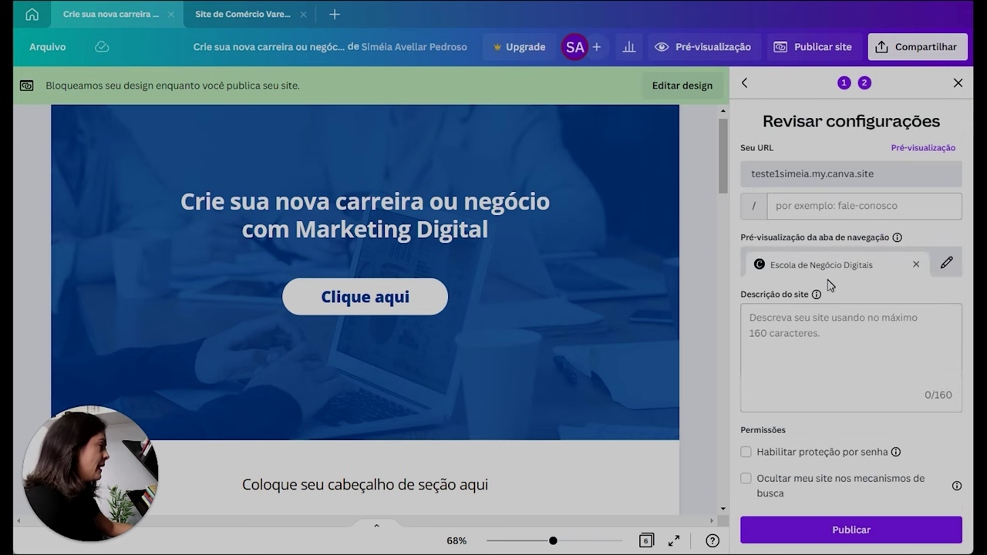
Try the password protection and search-engine hiding permissions, leaving both turned off and the site description empty
click(782, 325)
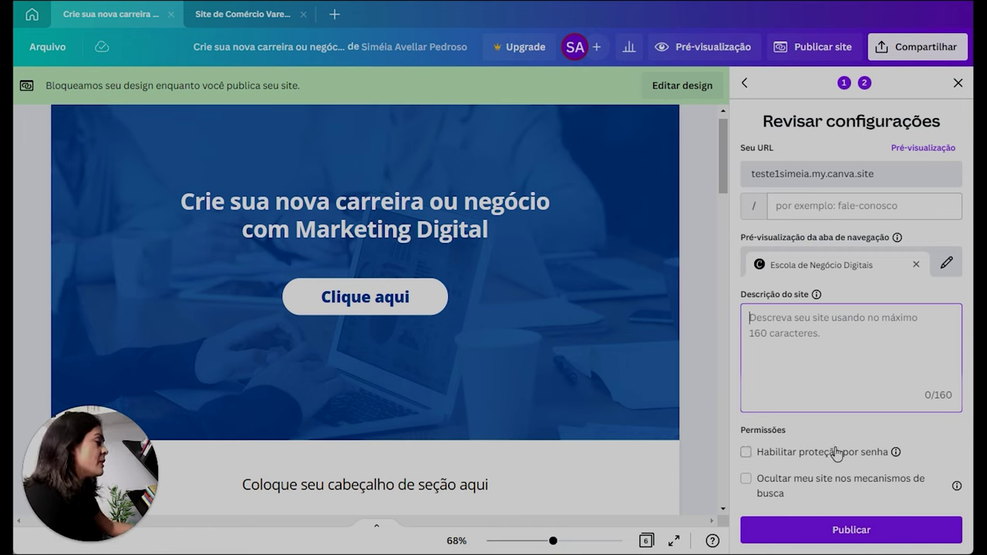
mouse_move(897, 453)
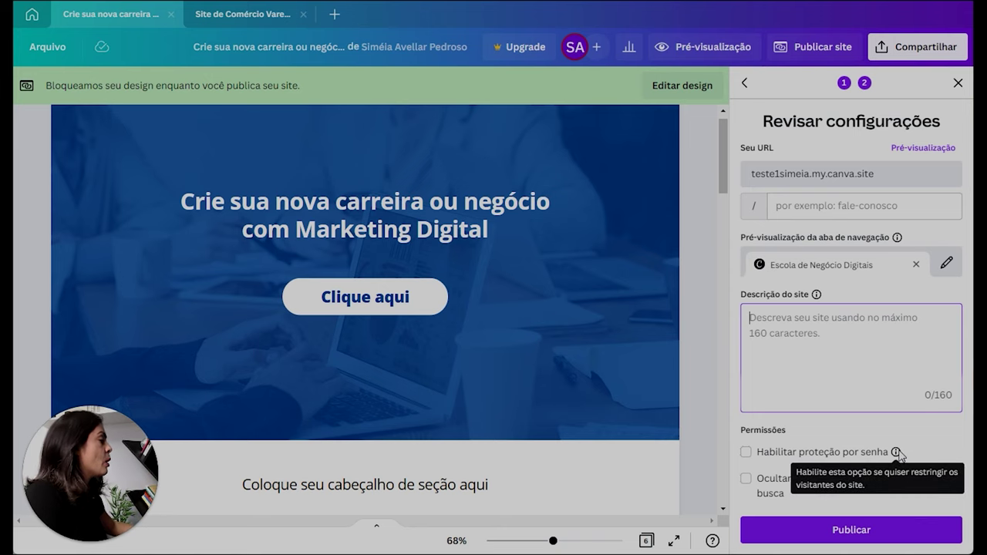
click(810, 452)
scroll(848, 455, down, 1)
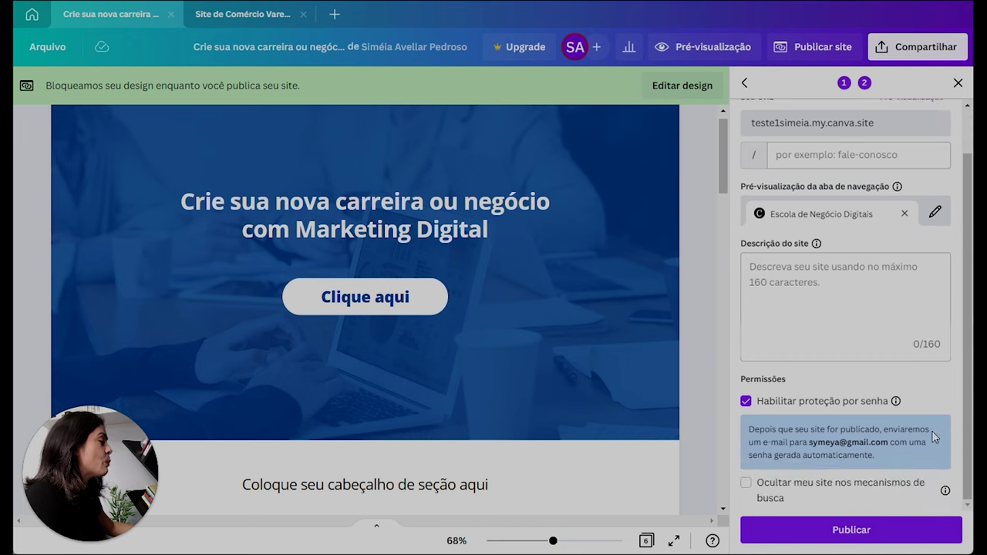
click(807, 402)
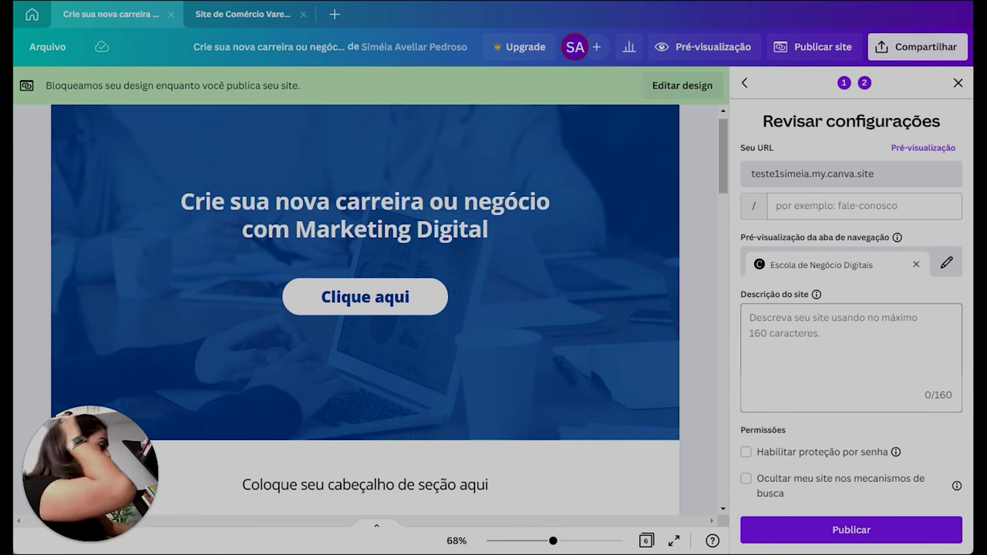
click(747, 482)
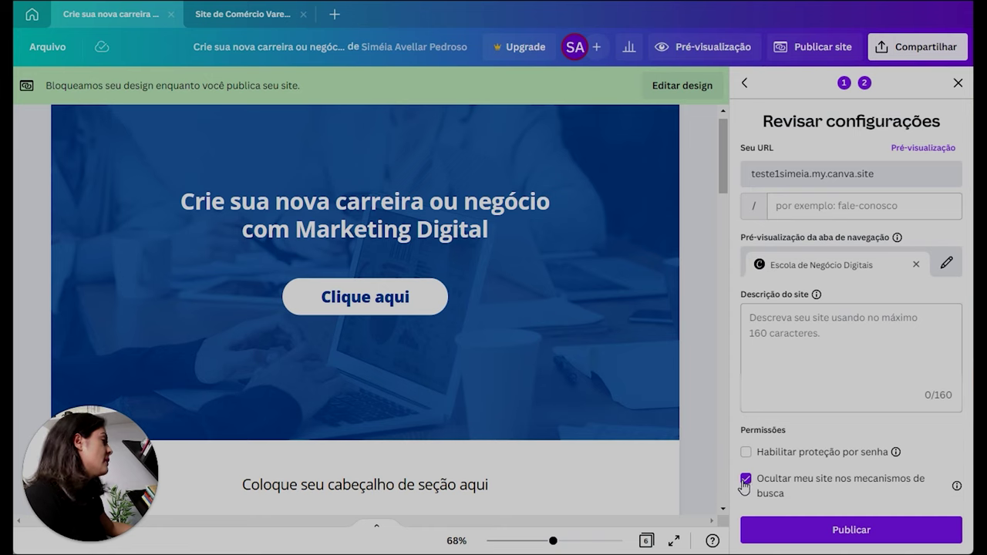
click(747, 481)
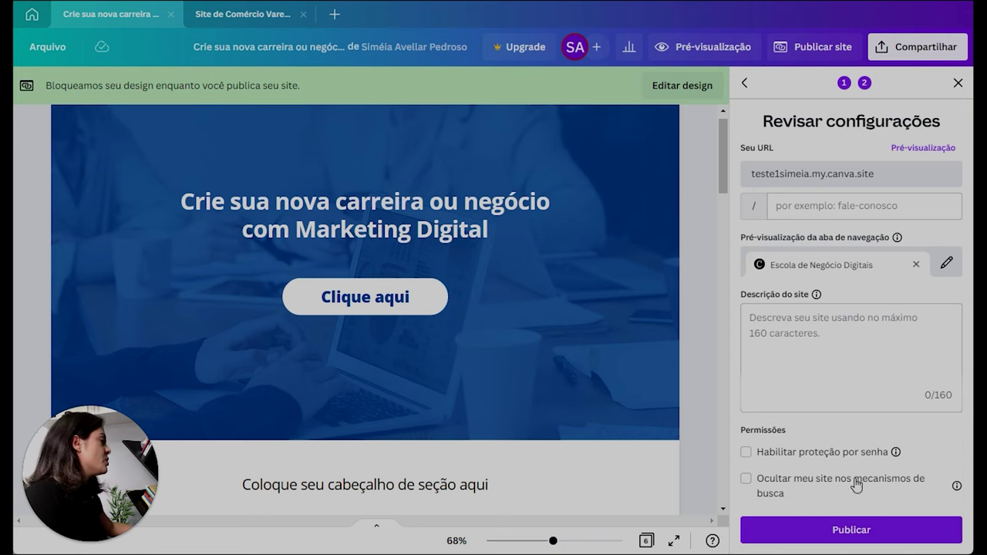
Publish the site and open the published page in a fully visible browser window
click(834, 534)
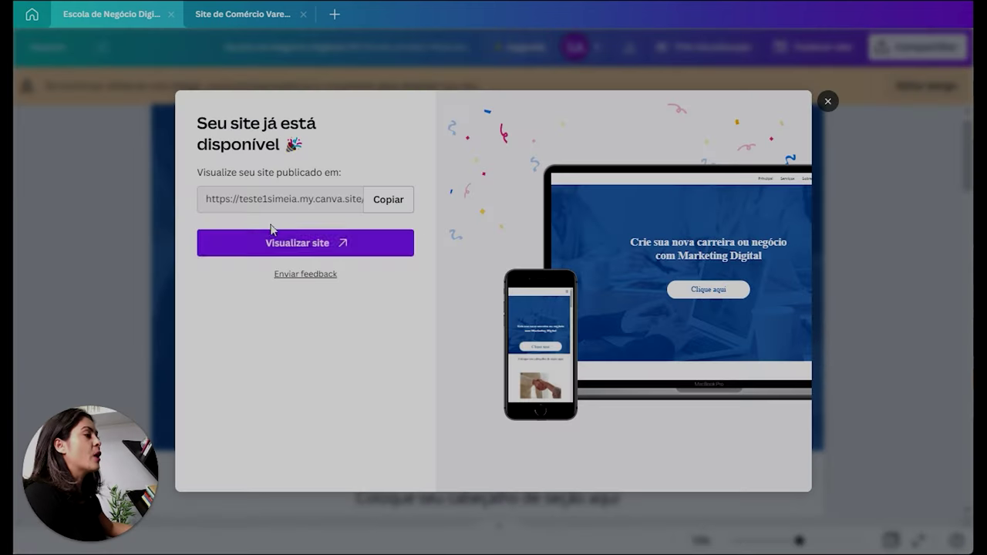
click(293, 247)
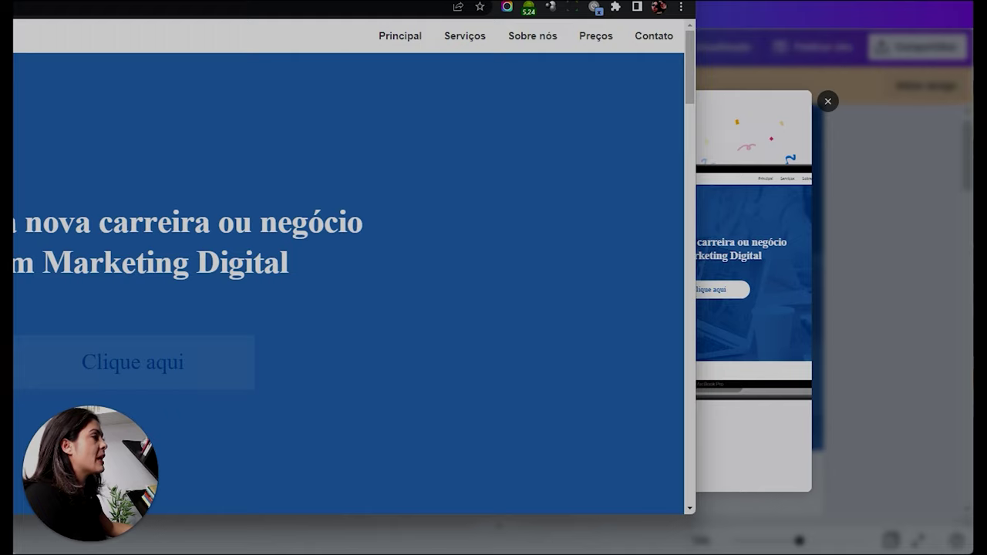
drag(574, 15, 783, 6)
Look through the published site from the main banner down to the contact section
scroll(766, 343, down, 4)
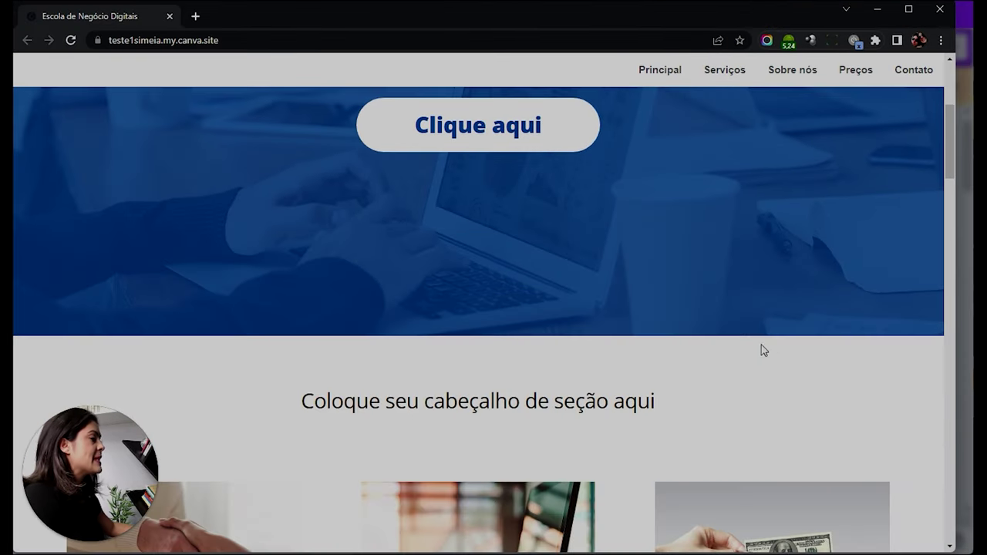
scroll(648, 364, down, 10)
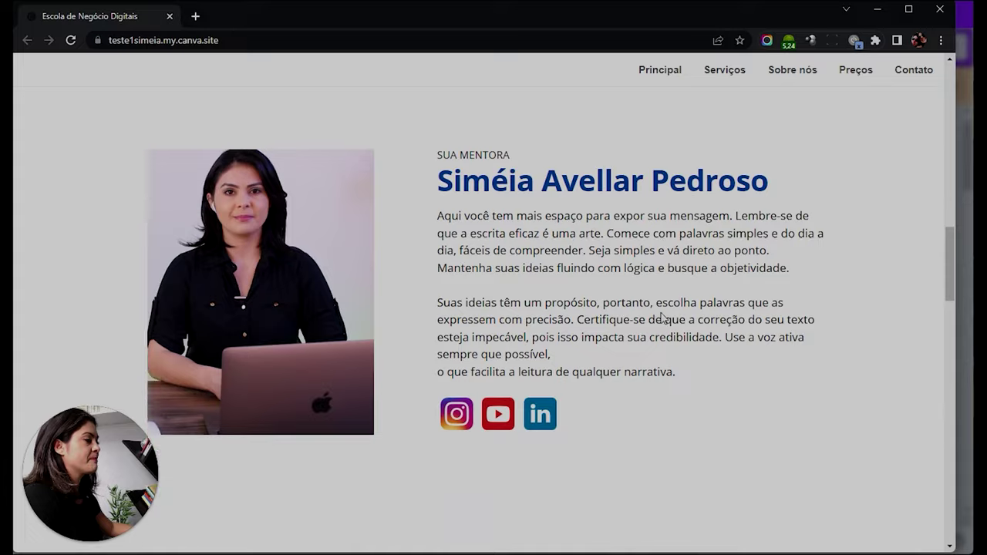
scroll(699, 340, down, 10)
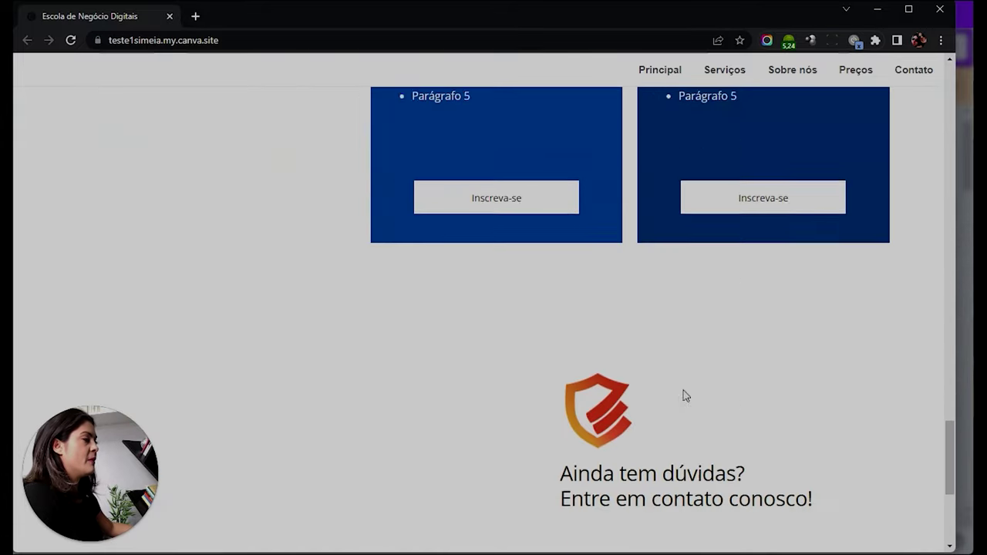
scroll(637, 388, down, 3)
scroll(733, 401, up, 8)
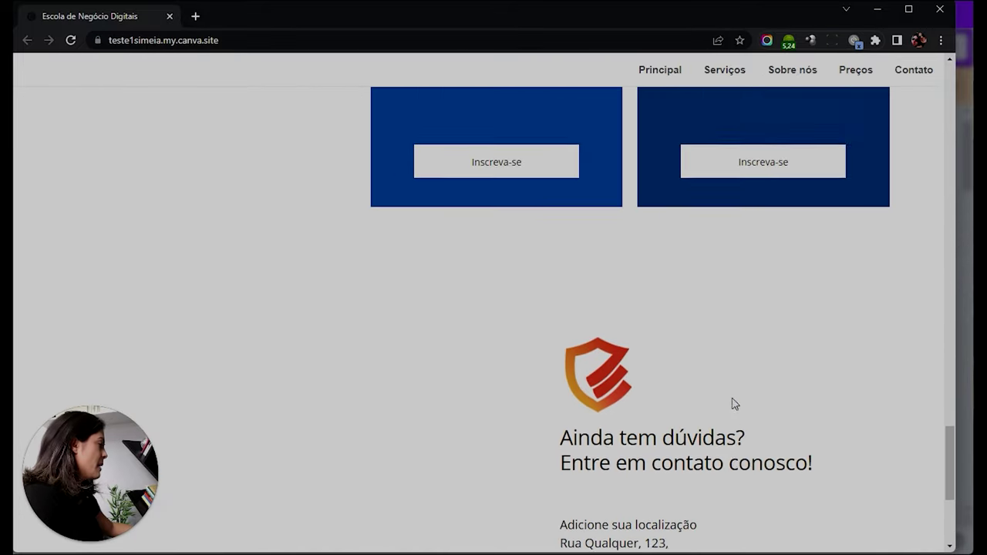
scroll(732, 399, up, 5)
Test the Serviços, Sobre nós, Preços, Contato and Principal navigation links on the published site
click(726, 70)
click(792, 69)
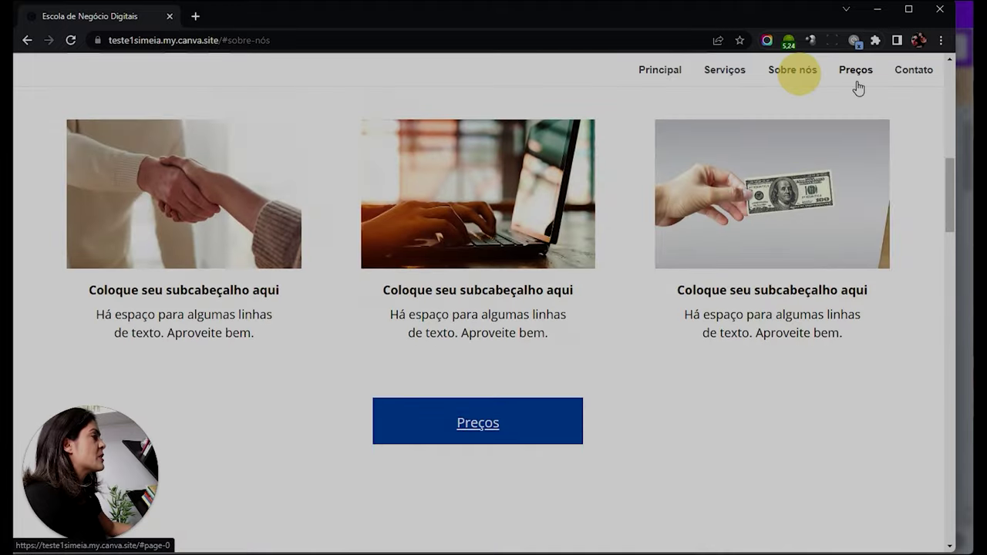
click(858, 71)
click(916, 71)
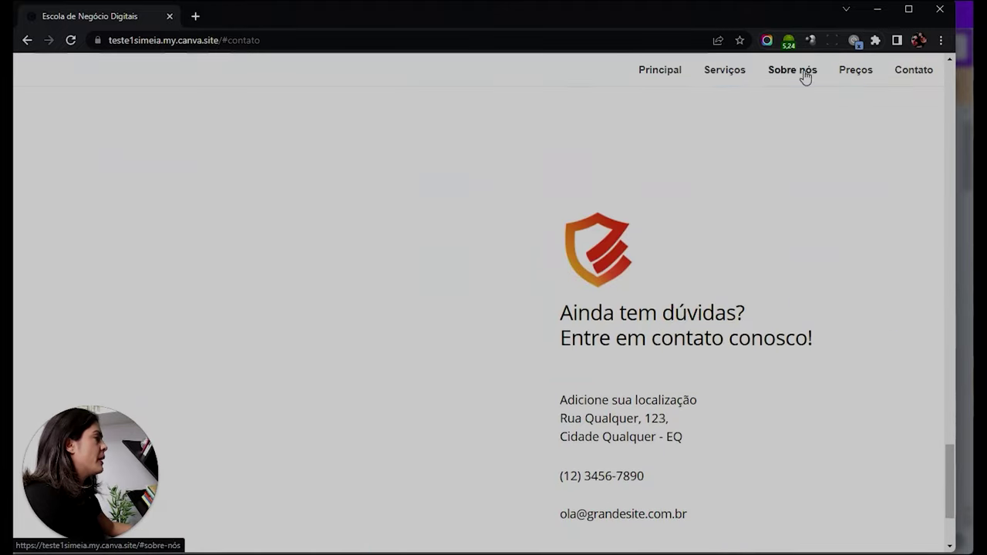
click(658, 71)
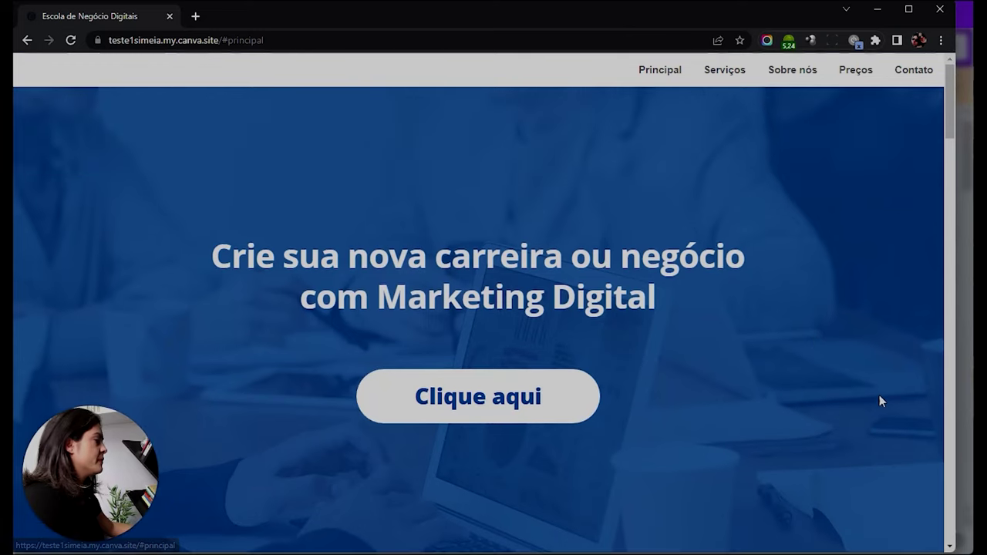
Narrow the browser window to phone width and check the published site's mobile layout and menu
drag(955, 540, 356, 384)
drag(209, 17, 489, 43)
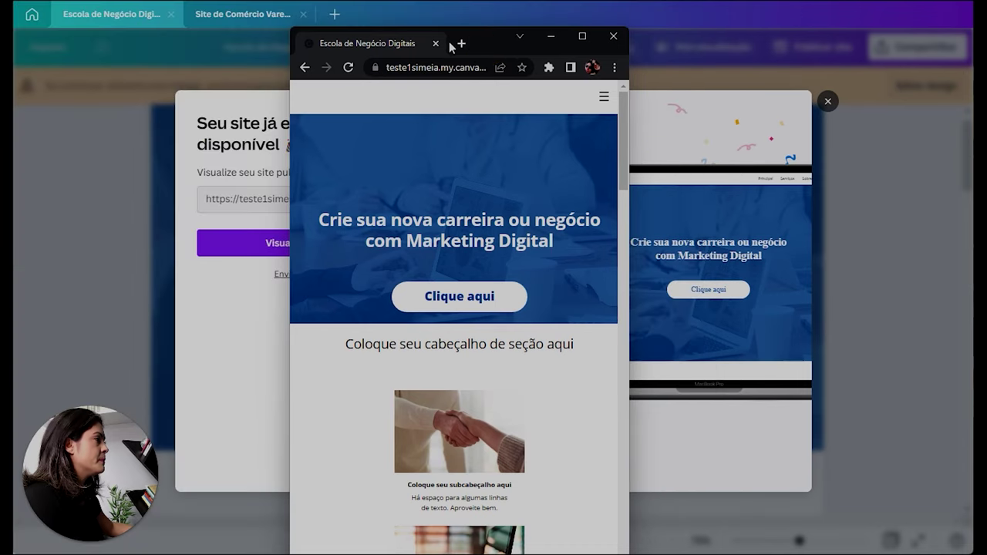
drag(452, 48, 476, 21)
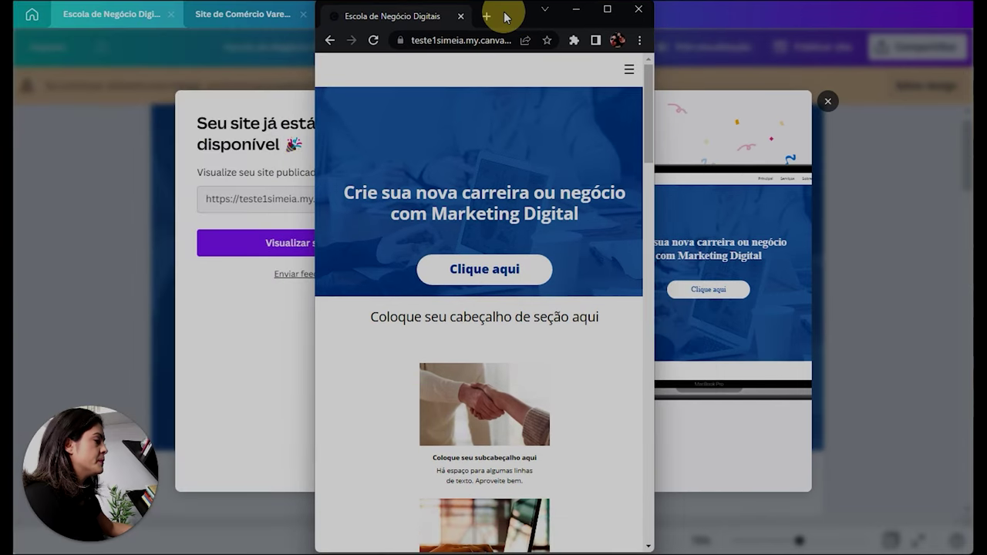
click(635, 74)
click(344, 74)
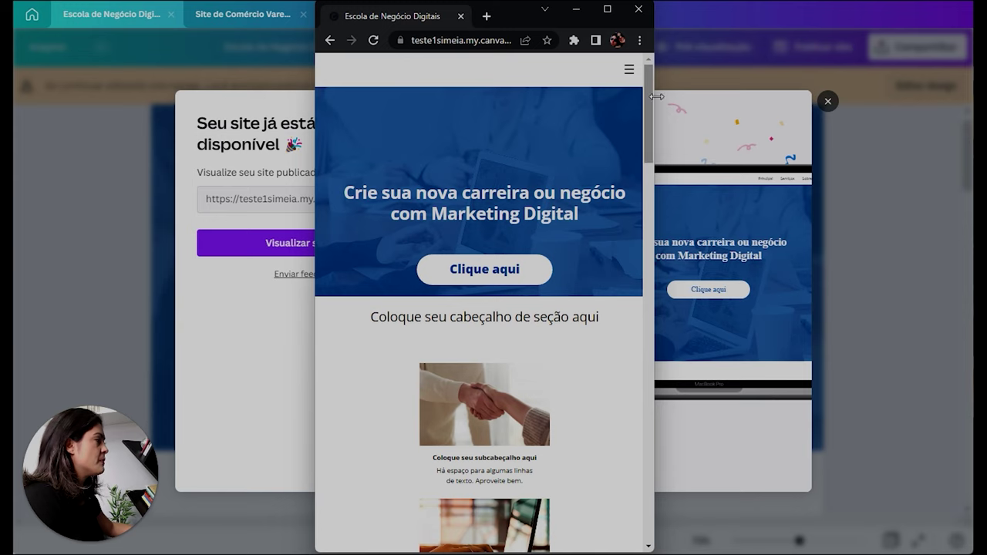
drag(649, 116, 645, 418)
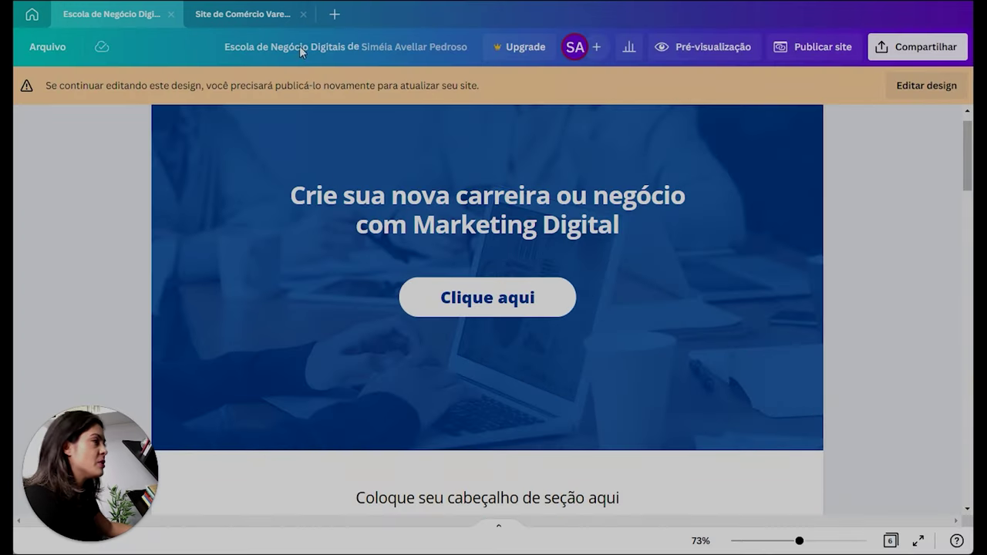
Return to the home page and locate the Escola de Negócio Digitais design under Designs recentes
click(33, 16)
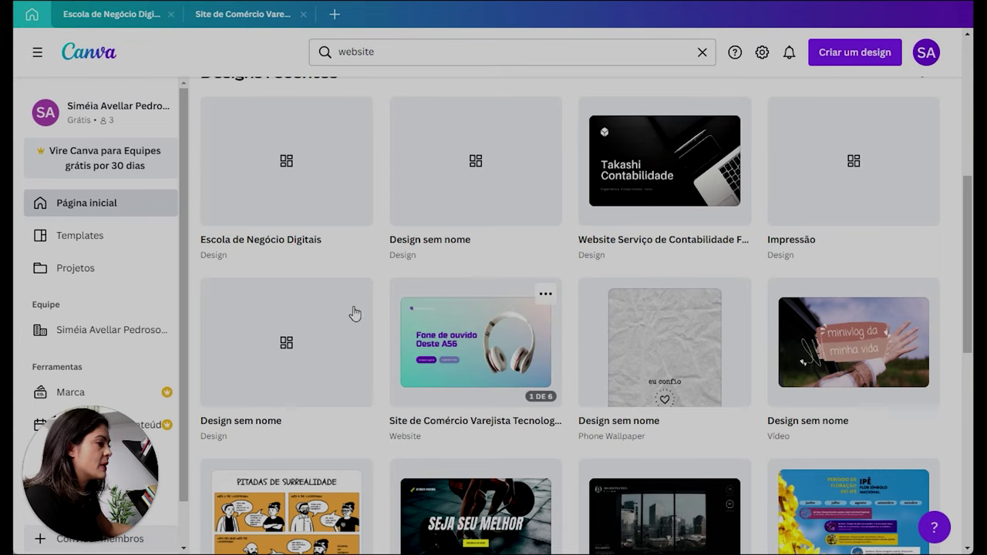
scroll(348, 238, up, 4)
scroll(346, 386, down, 1)
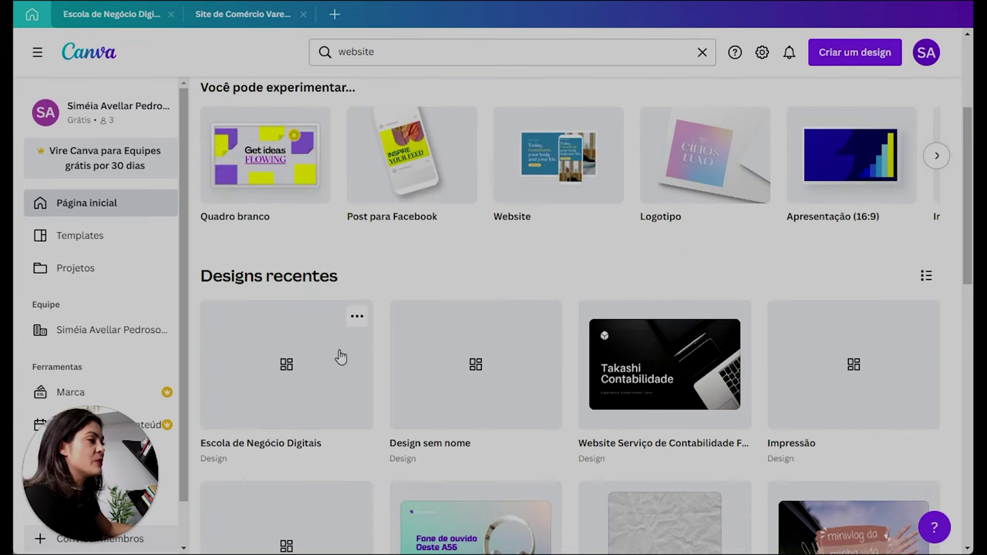
Open the Escola de Negócio Digitais design from the recent designs and unlock it for editing
click(266, 375)
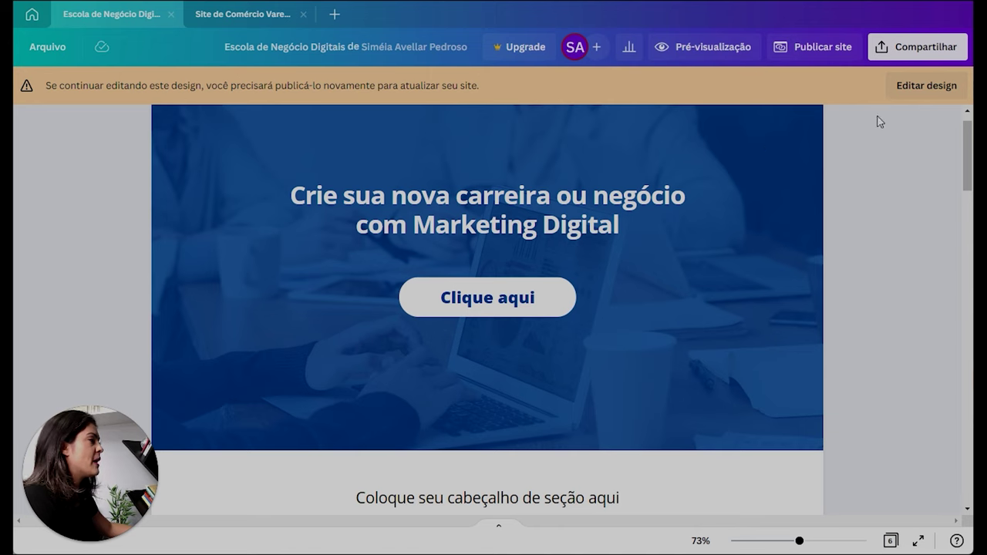
click(923, 87)
scroll(756, 304, down, 5)
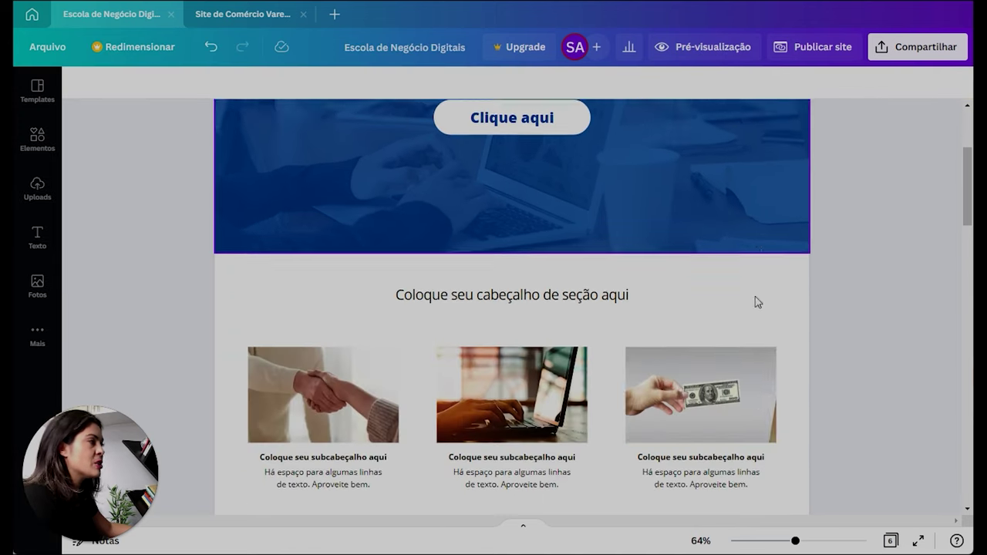
scroll(820, 319, up, 2)
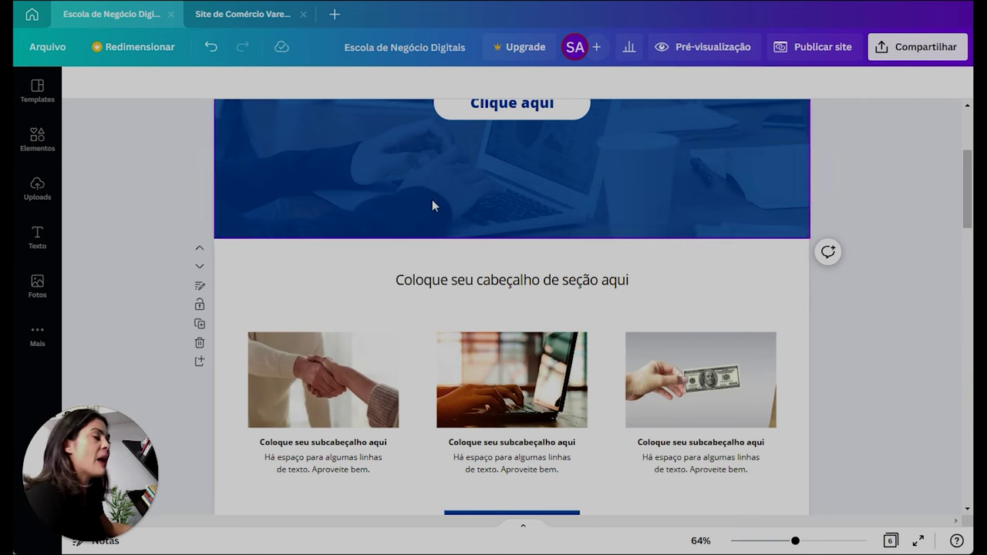
Unpublish the Escola de Negócio Digitais website from its free Canva domain through the website publishing settings
click(815, 46)
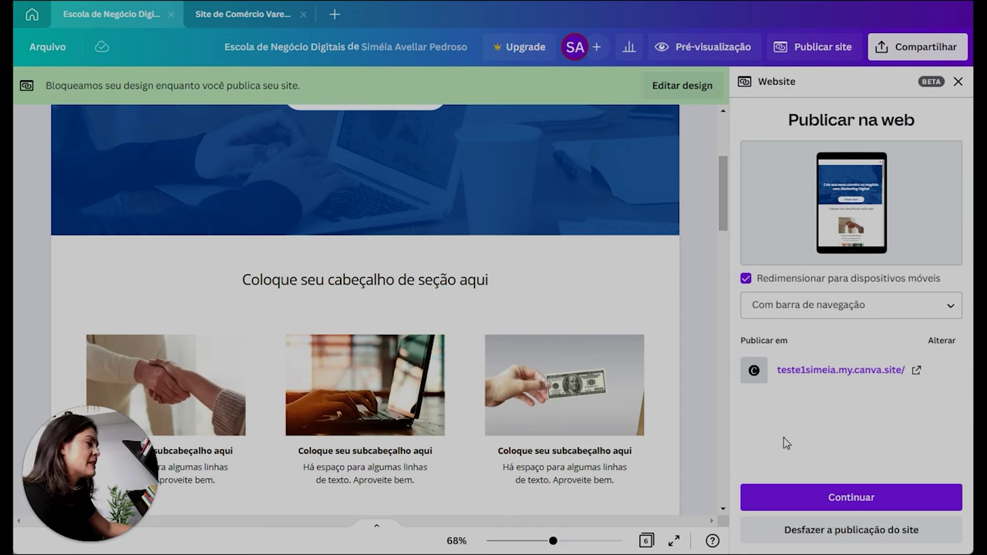
click(816, 531)
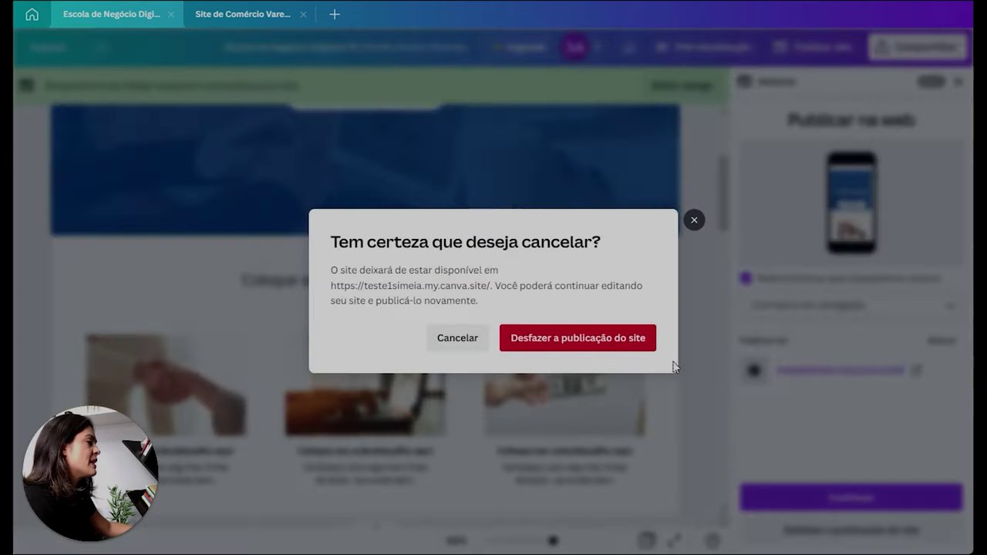
click(577, 345)
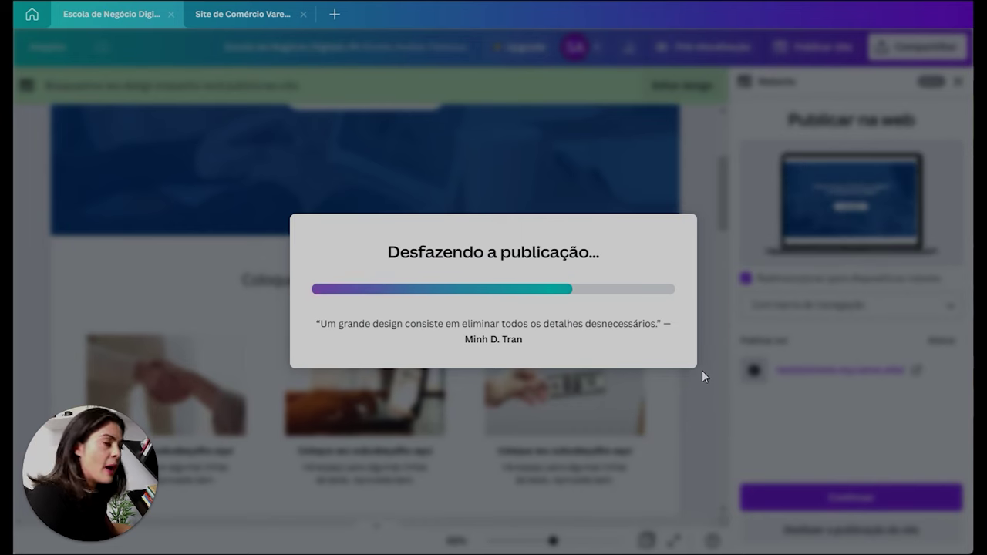
scroll(913, 200, up, 3)
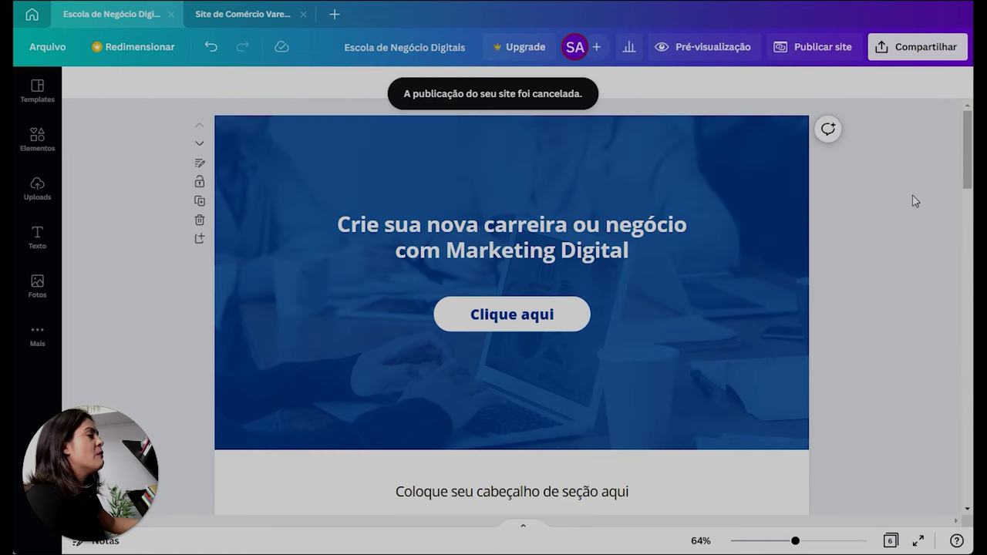